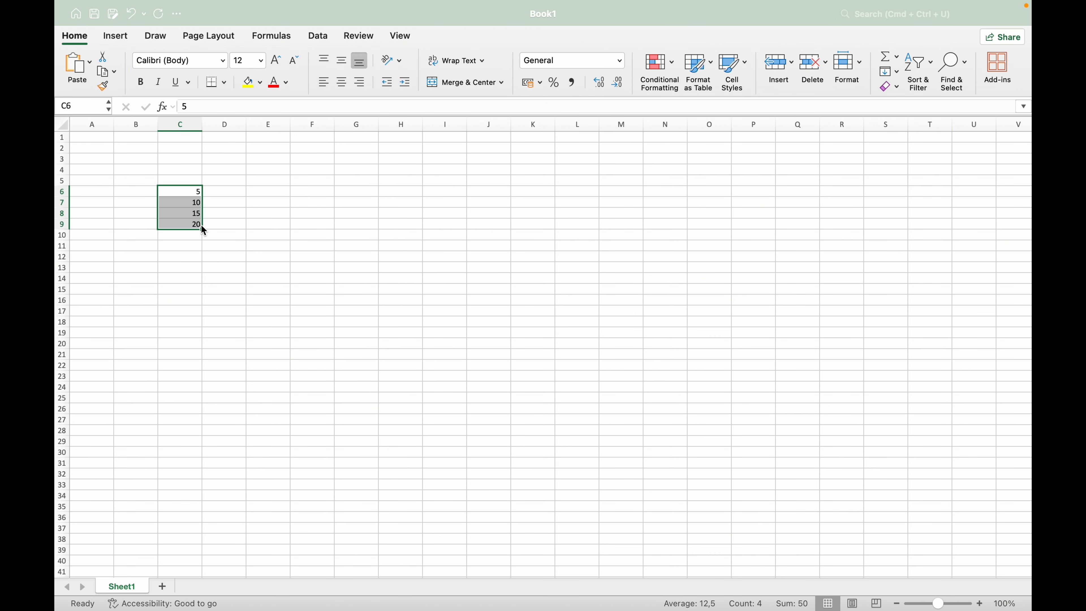
# Extend the number series in C6:C9 down to C18 in increments of 5
pyautogui.moveTo(201, 225); pyautogui.dragTo(204, 329)
pyautogui.click(299, 360)
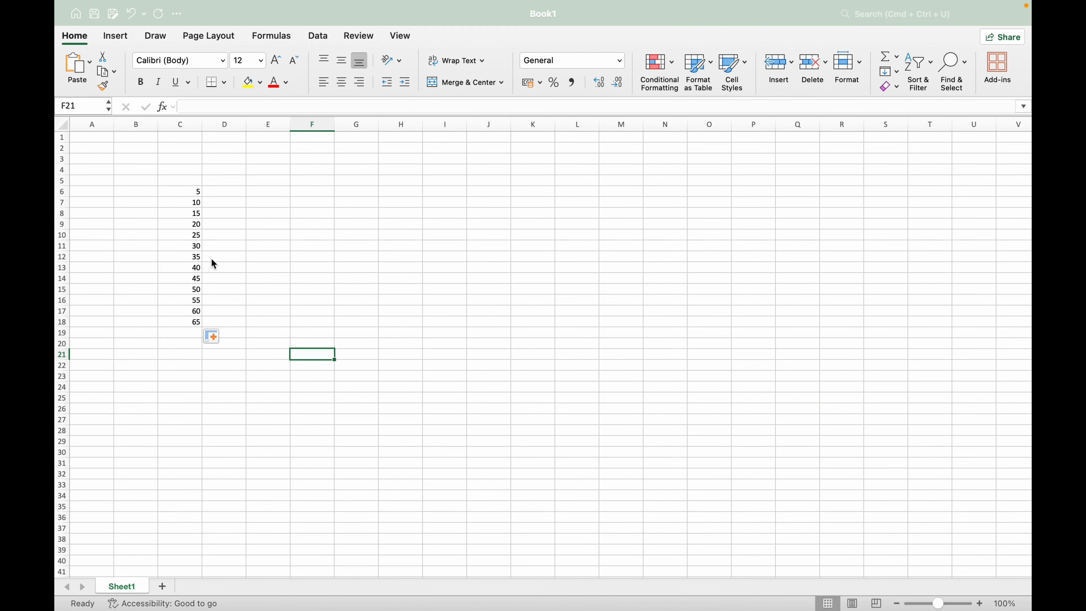
# Total the number column in C19 with the formula =SUM(C6:C18)
pyautogui.click(190, 337)
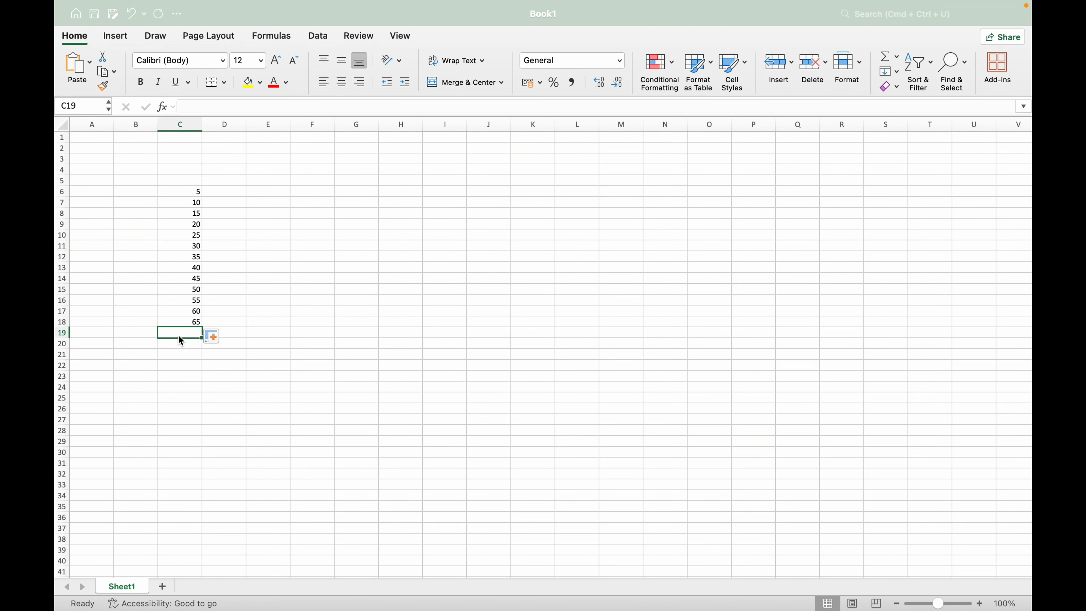
pyautogui.write('=')
pyautogui.press('shift')
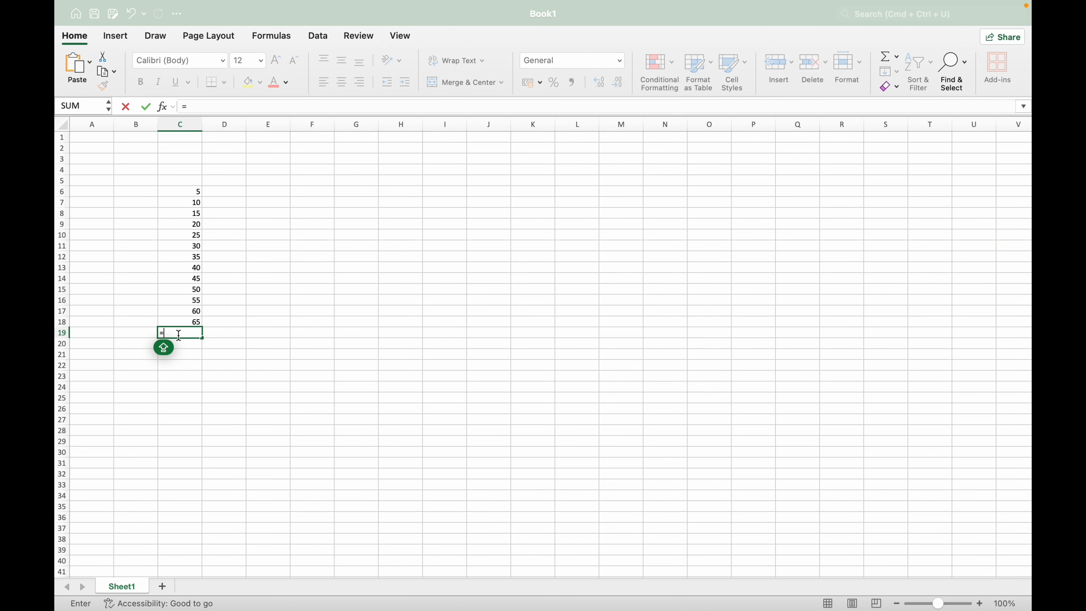
pyautogui.write('Sum')
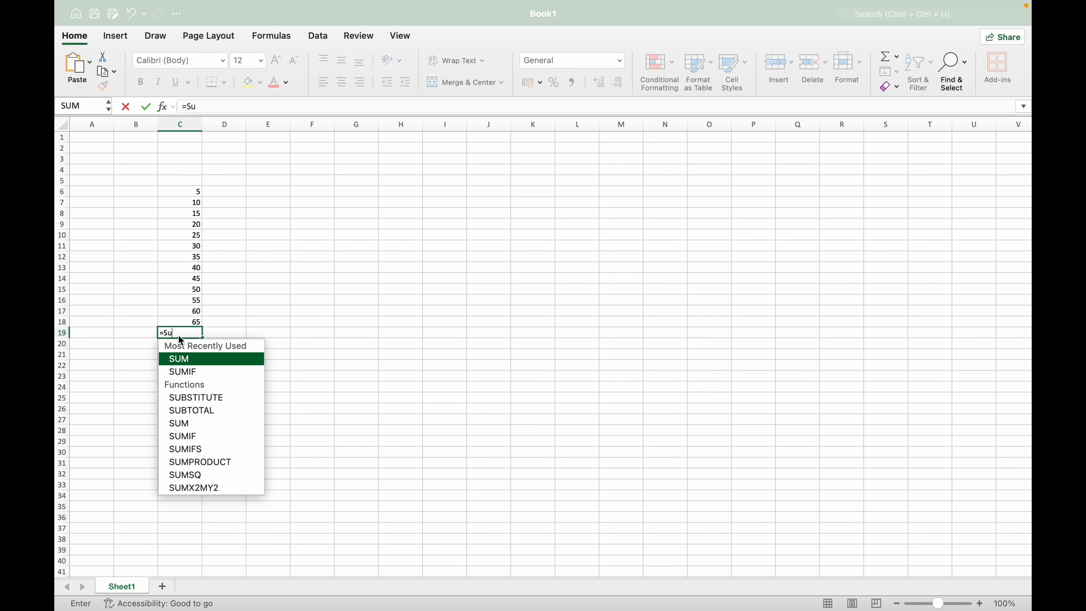
pyautogui.doubleClick(191, 361)
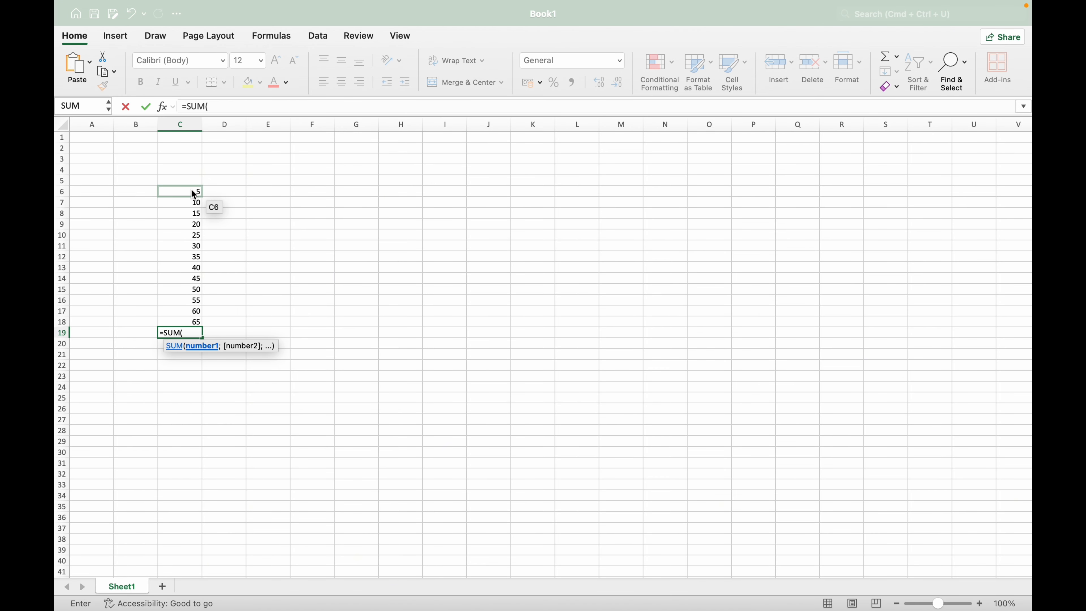
pyautogui.moveTo(193, 193); pyautogui.dragTo(196, 324)
pyautogui.press('Return')
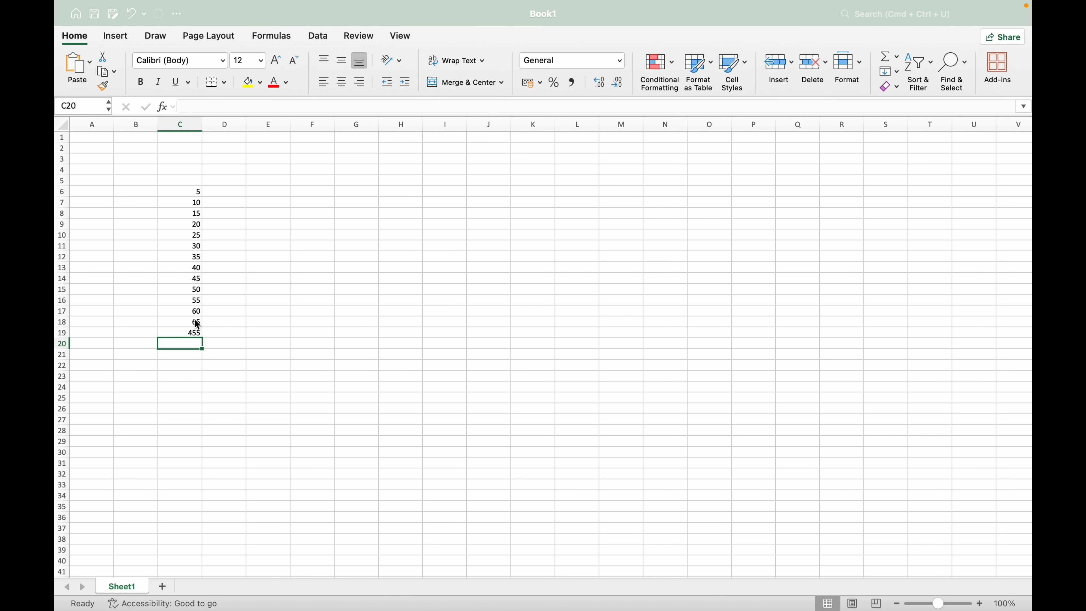
# Replace the formula in C19 with the cell-by-cell addition =C6+C7+C8+C9+C10+C11+C12+C13+C14+C15+C16+C17+C18
pyautogui.click(192, 330)
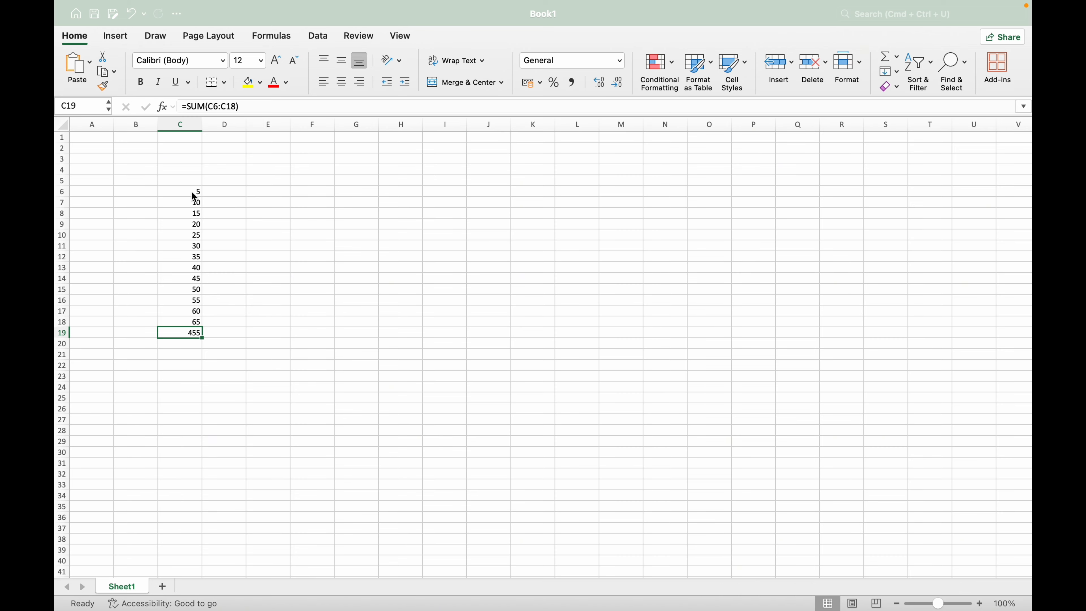
pyautogui.press('Delete')
pyautogui.write('=')
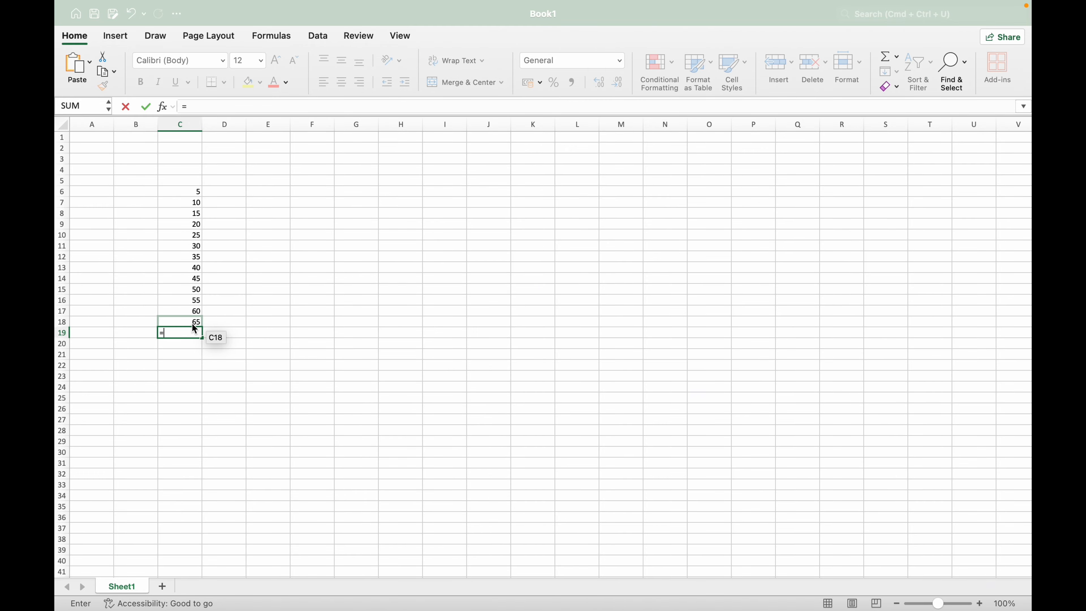
pyautogui.click(187, 198)
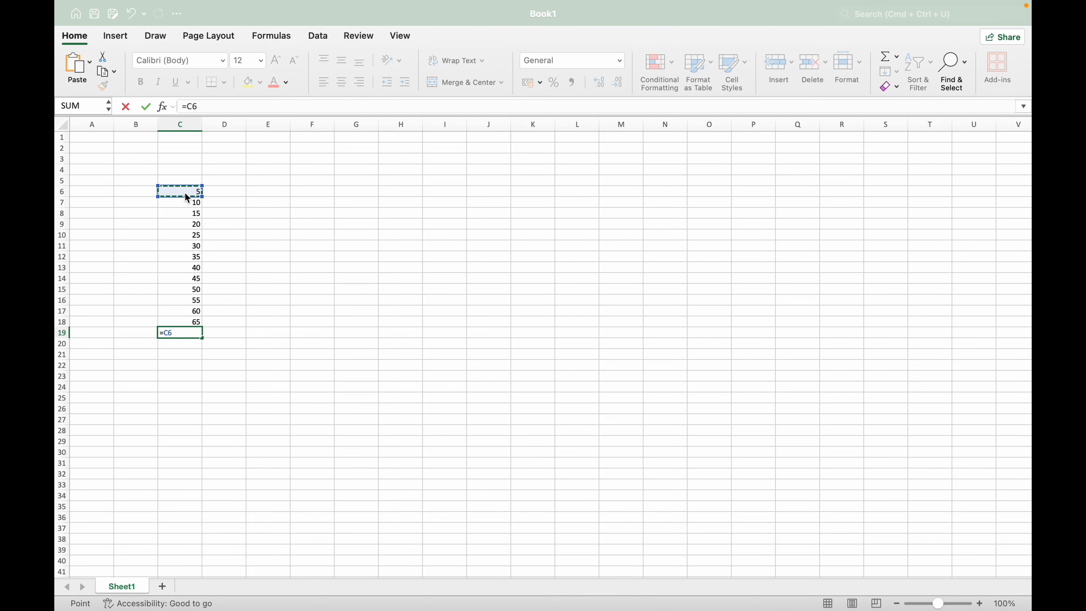
pyautogui.write('=C6+')
pyautogui.click(190, 206)
pyautogui.write('+')
pyautogui.click(189, 213)
pyautogui.write('+')
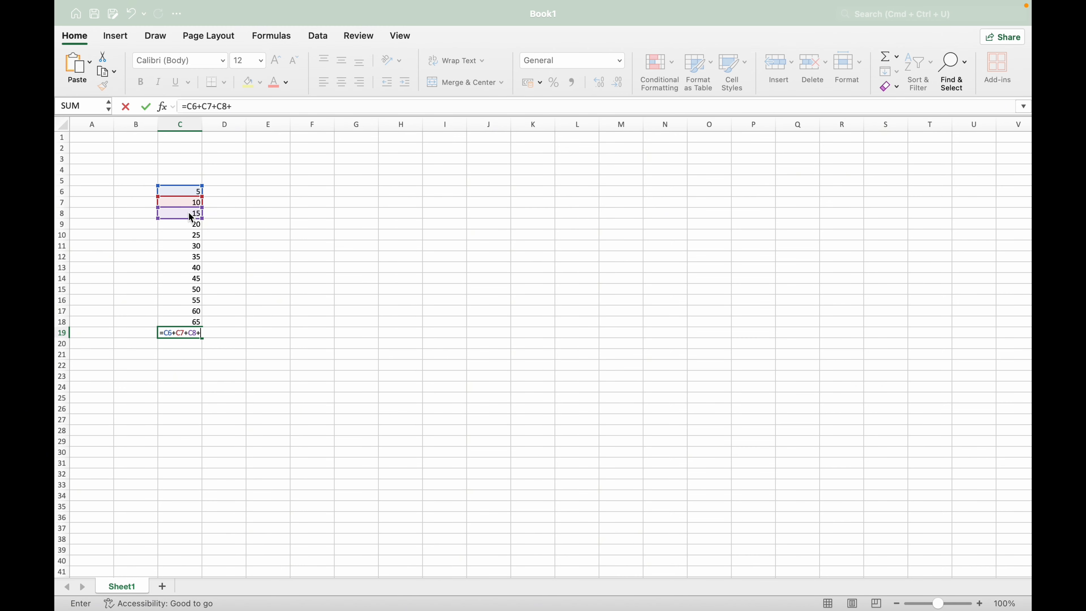
pyautogui.click(189, 226)
pyautogui.write('+')
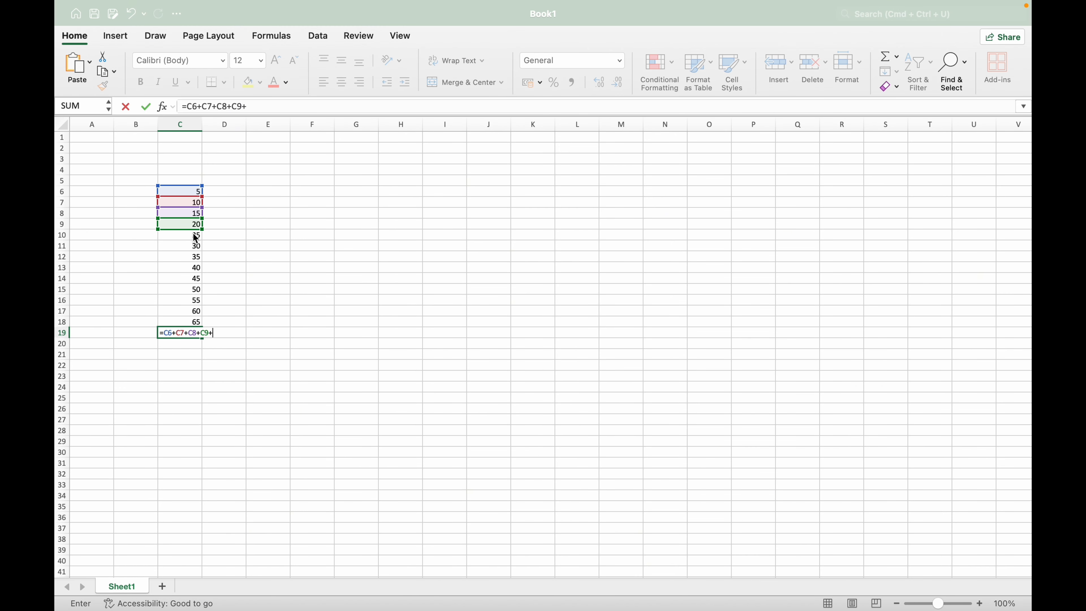
pyautogui.click(190, 235)
pyautogui.write('+')
pyautogui.click(192, 246)
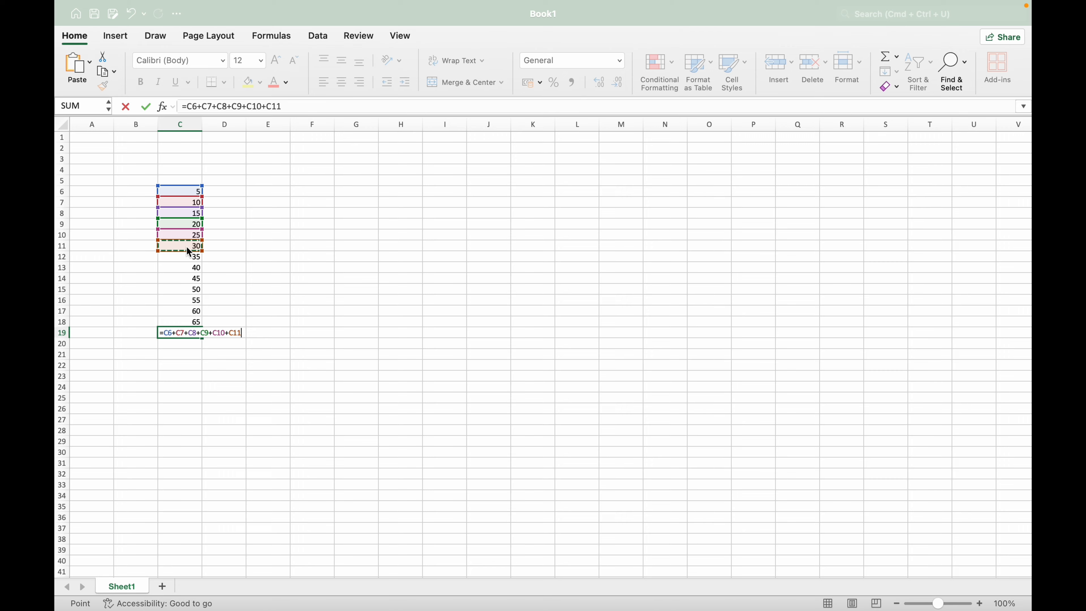
pyautogui.write('+')
pyautogui.click(190, 258)
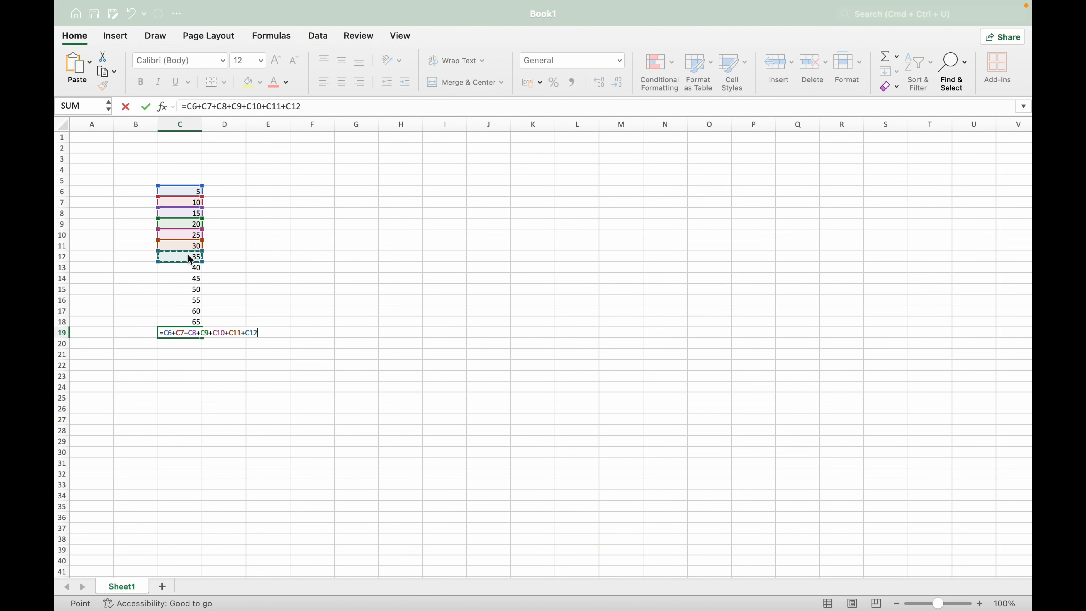
pyautogui.write('+')
pyautogui.click(190, 268)
pyautogui.write('+')
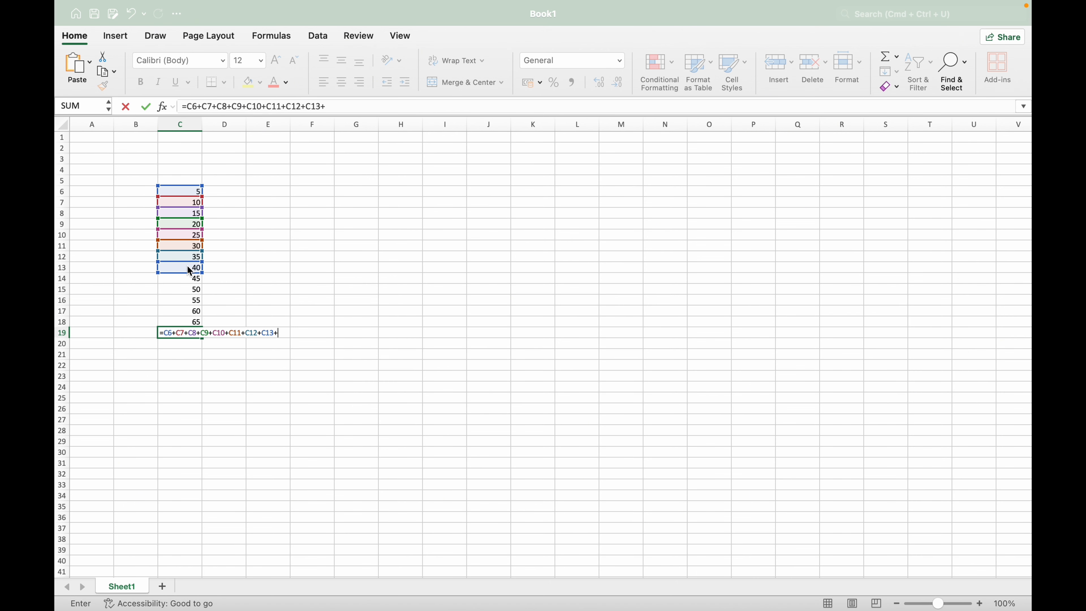
pyautogui.click(188, 281)
pyautogui.write('+')
pyautogui.click(190, 290)
pyautogui.write('+')
pyautogui.click(190, 300)
pyautogui.write('+')
pyautogui.click(190, 310)
pyautogui.write('+')
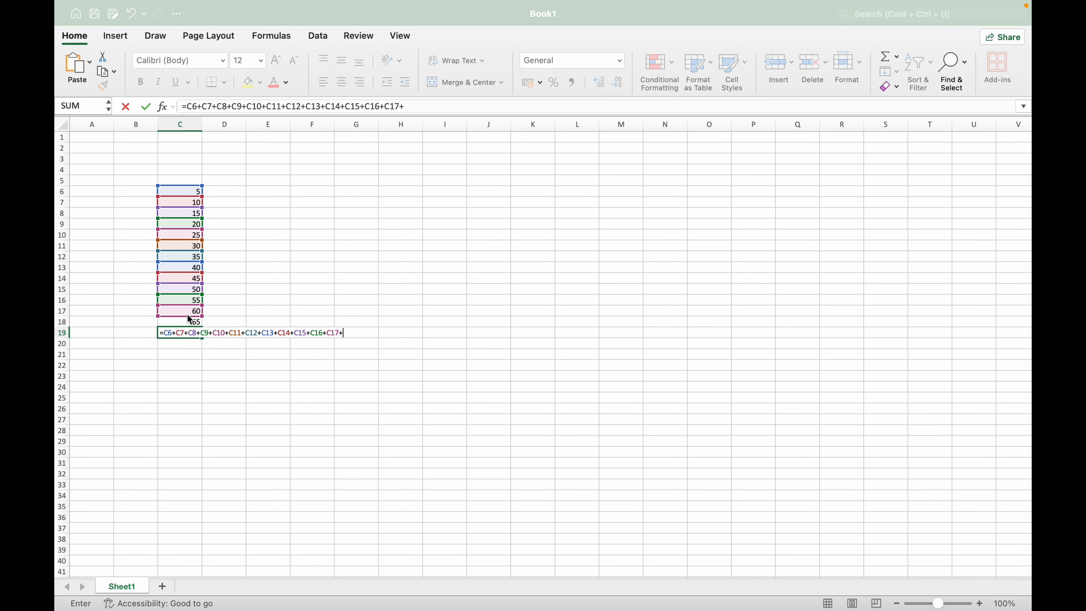
pyautogui.click(187, 322)
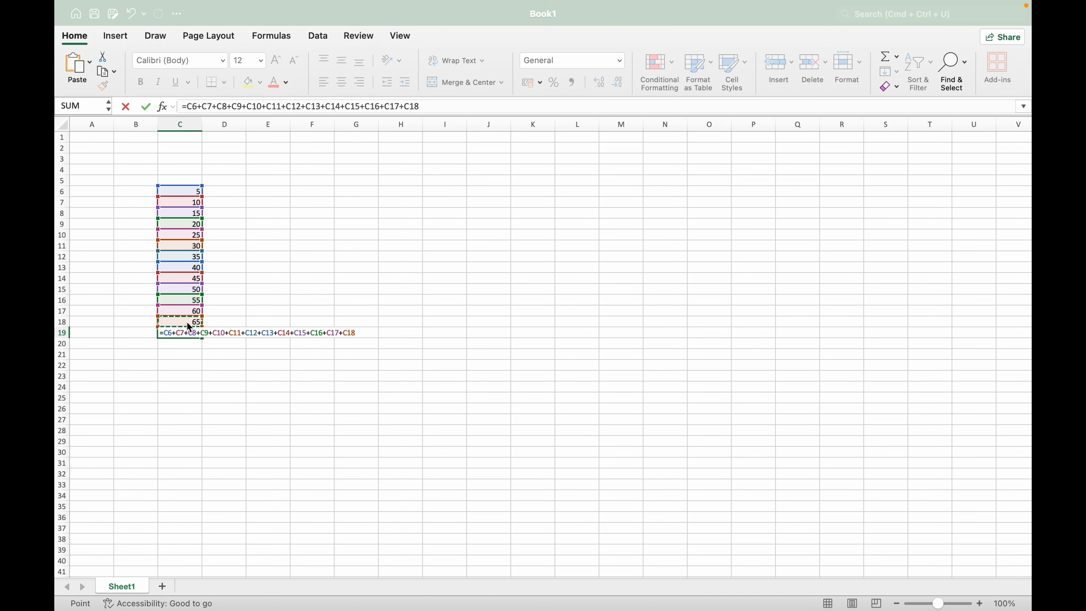
pyautogui.press('Return')
pyautogui.click(192, 336)
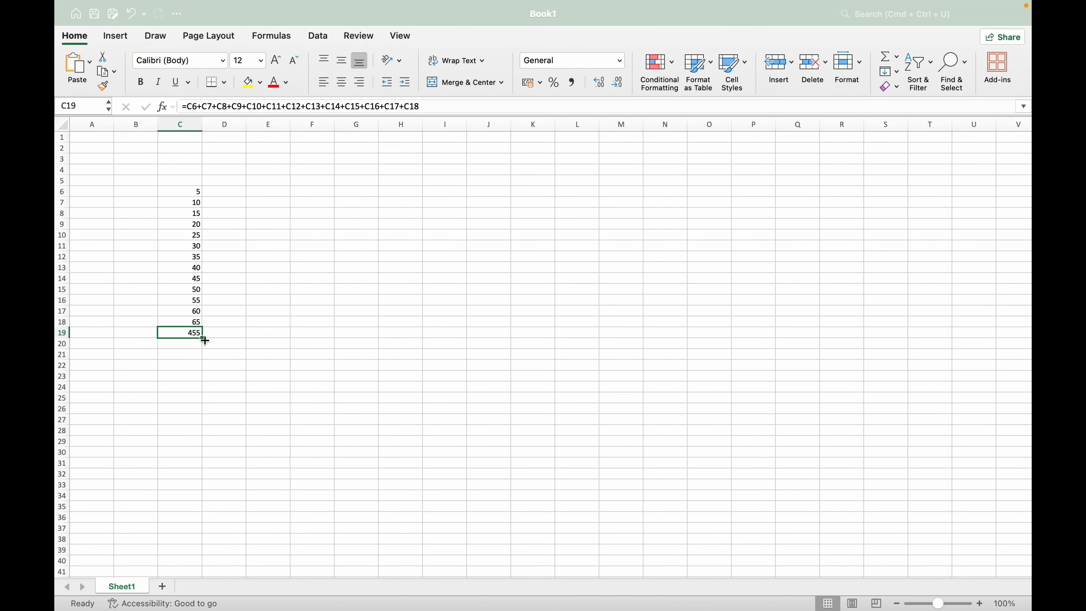
# Total the range C6:C18 into C19 with AutoSum, check the resulting formula, and clear C19
pyautogui.moveTo(188, 191); pyautogui.dragTo(191, 315)
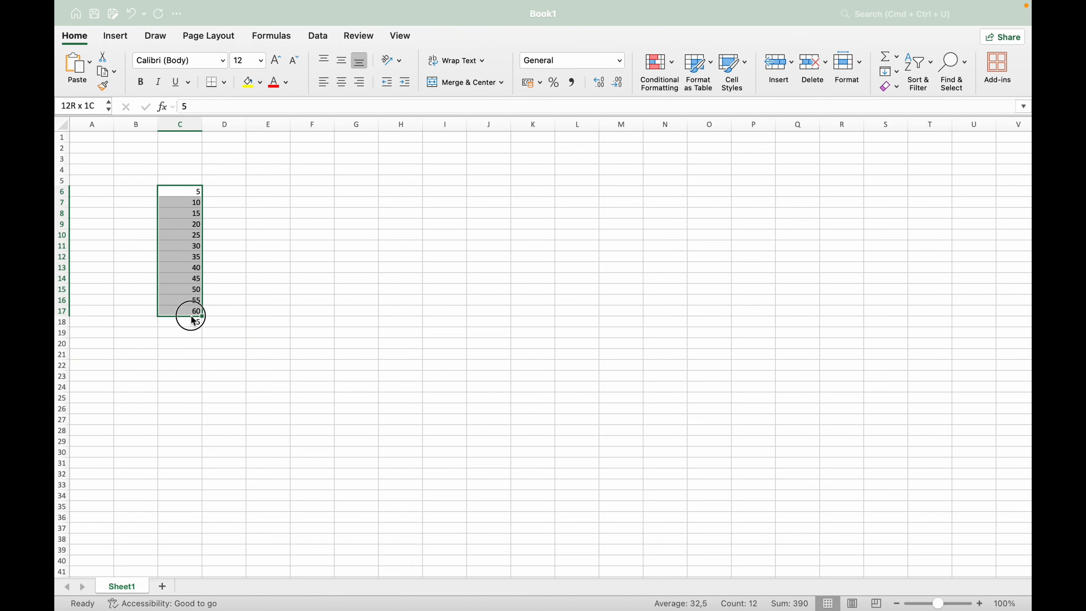
pyautogui.click(175, 195)
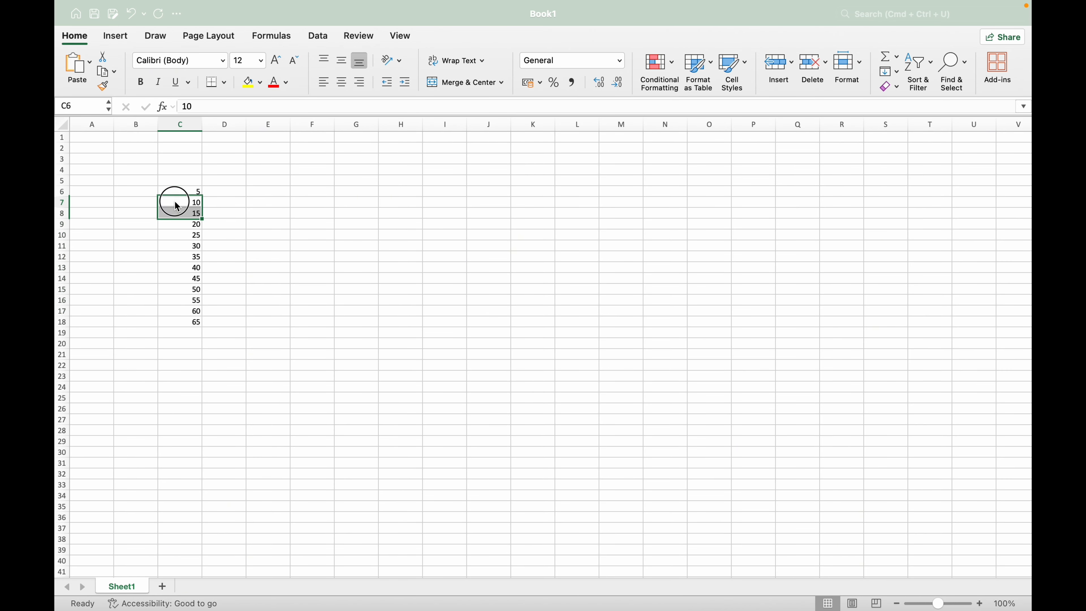
pyautogui.moveTo(174, 193); pyautogui.dragTo(197, 324)
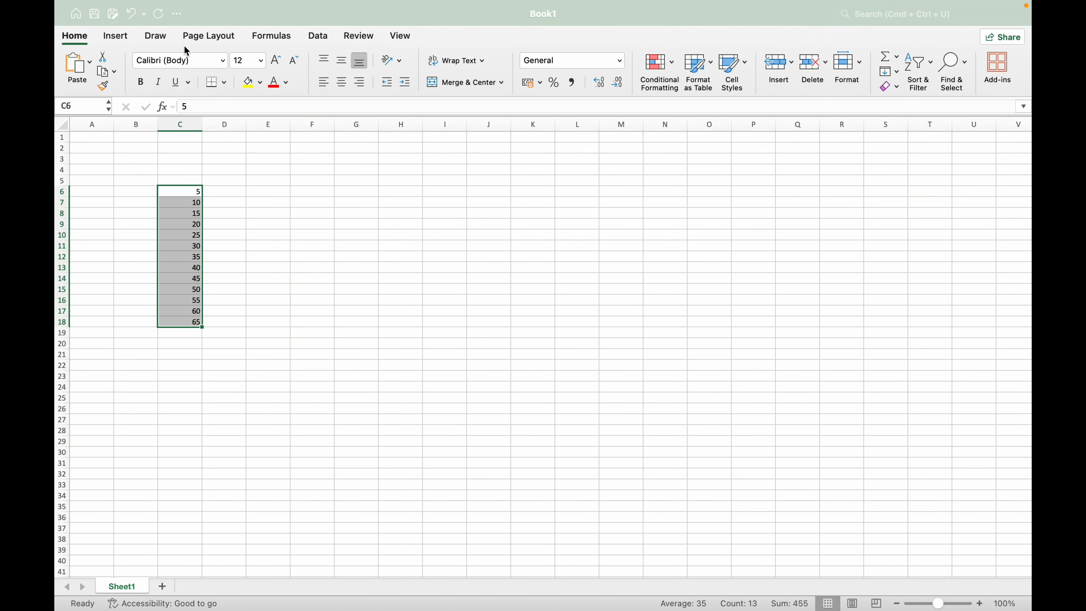
pyautogui.click(889, 58)
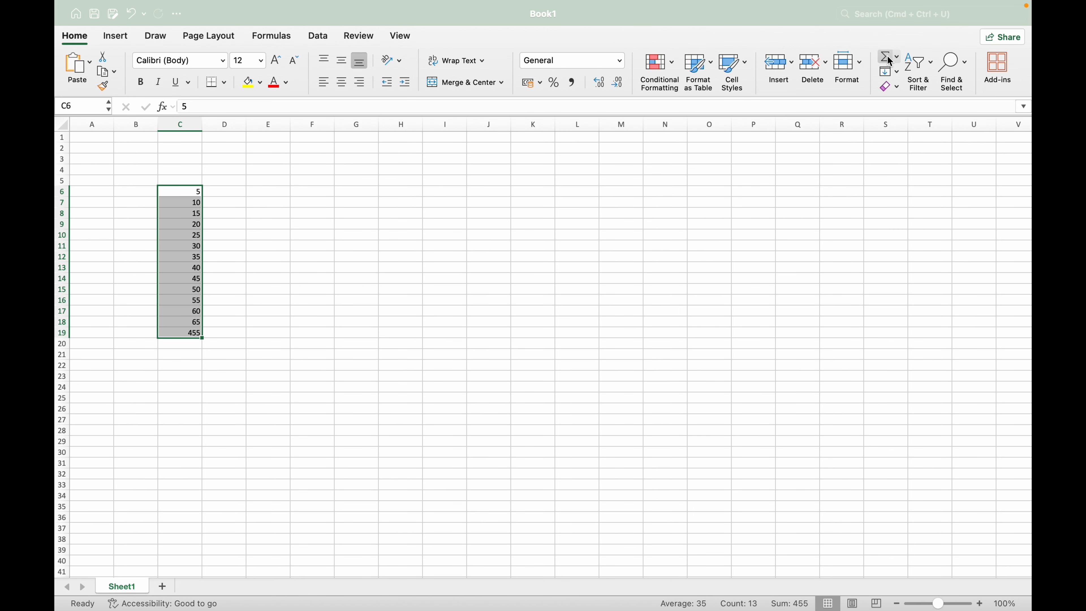
pyautogui.click(197, 341)
pyautogui.click(191, 331)
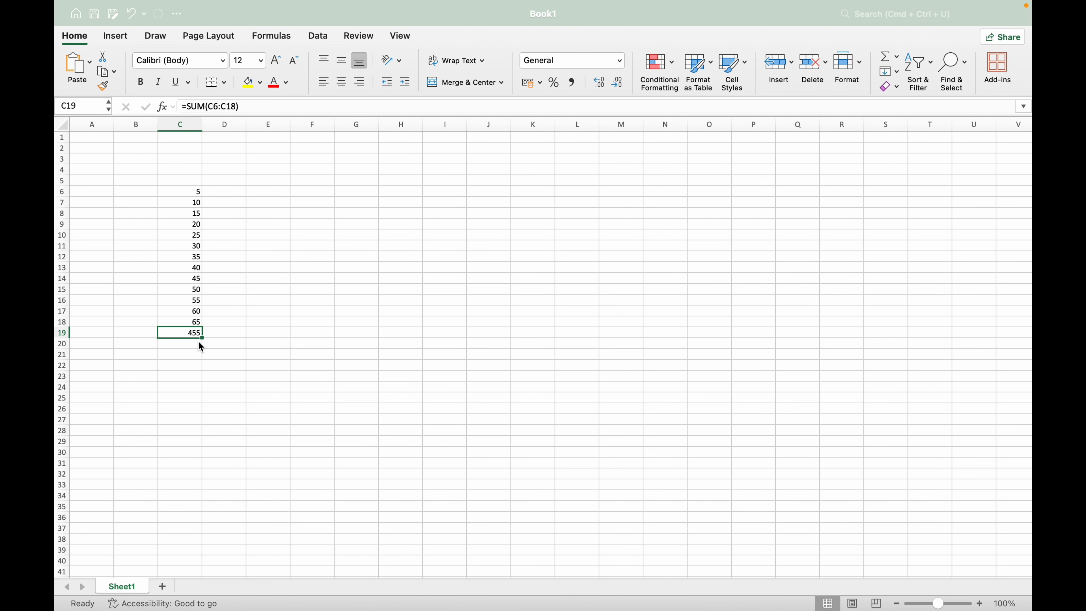
pyautogui.press('Delete')
# Copy the numbers in C6:C18 into the neighbouring range D6:D18
pyautogui.moveTo(179, 191); pyautogui.dragTo(194, 318)
pyautogui.press('super+c')
pyautogui.click(216, 193)
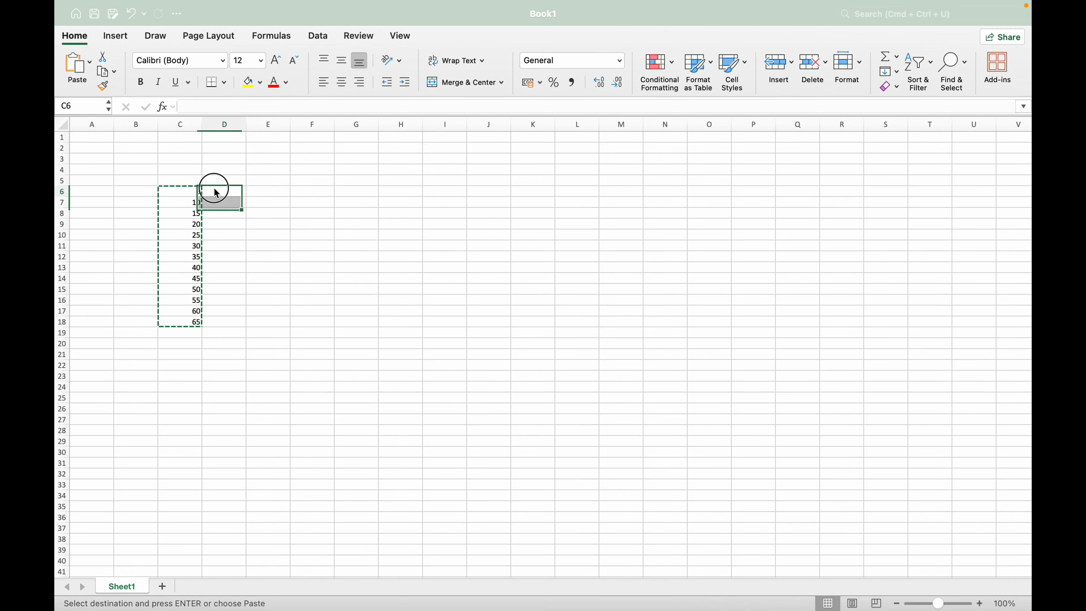
pyautogui.moveTo(216, 193); pyautogui.dragTo(219, 321)
pyautogui.press('Return')
pyautogui.doubleClick(226, 377)
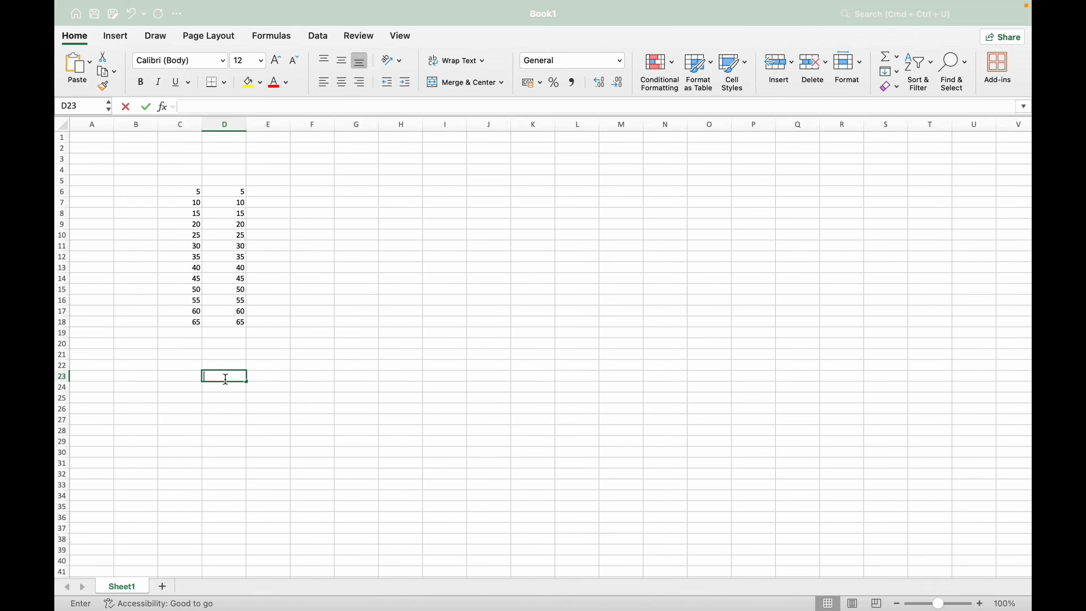
pyautogui.moveTo(188, 205); pyautogui.dragTo(233, 322)
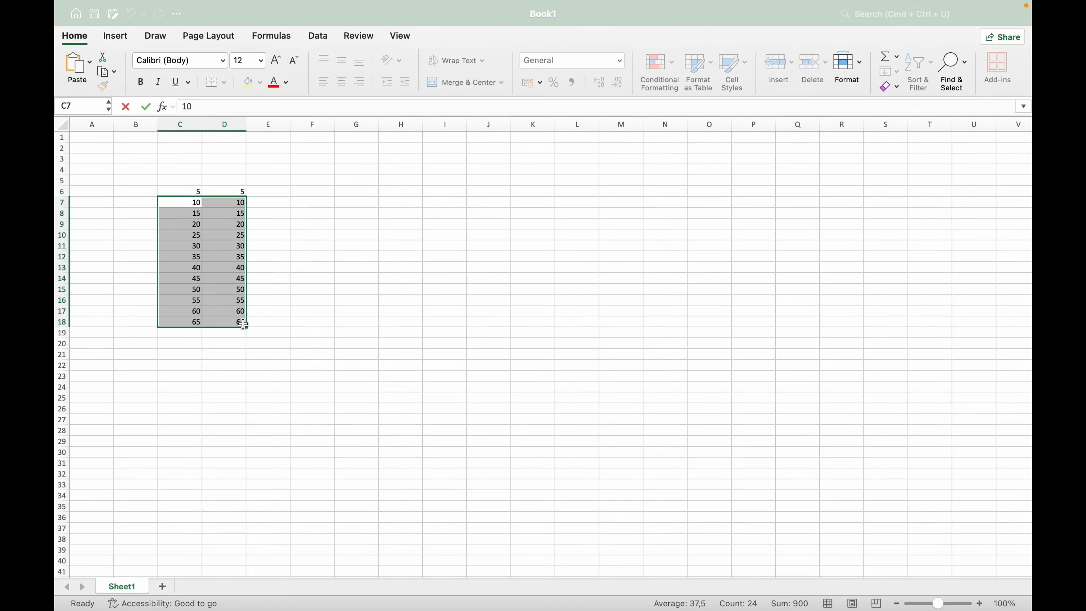
pyautogui.click(312, 332)
# Paste the copied numbers into a third column starting at E6
pyautogui.click(276, 193)
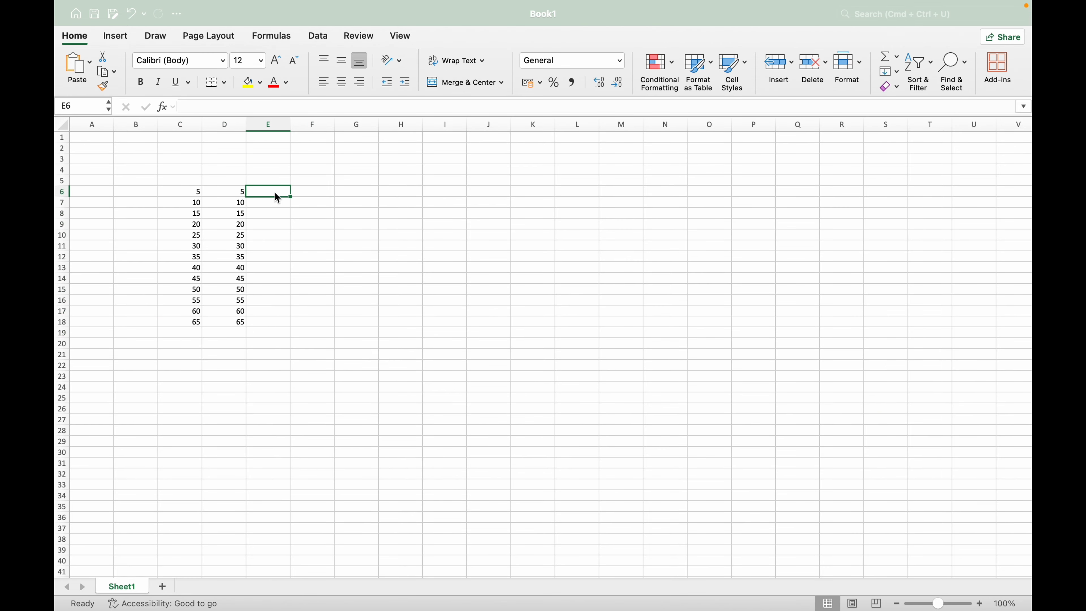
pyautogui.press('super+v')
pyautogui.click(389, 304)
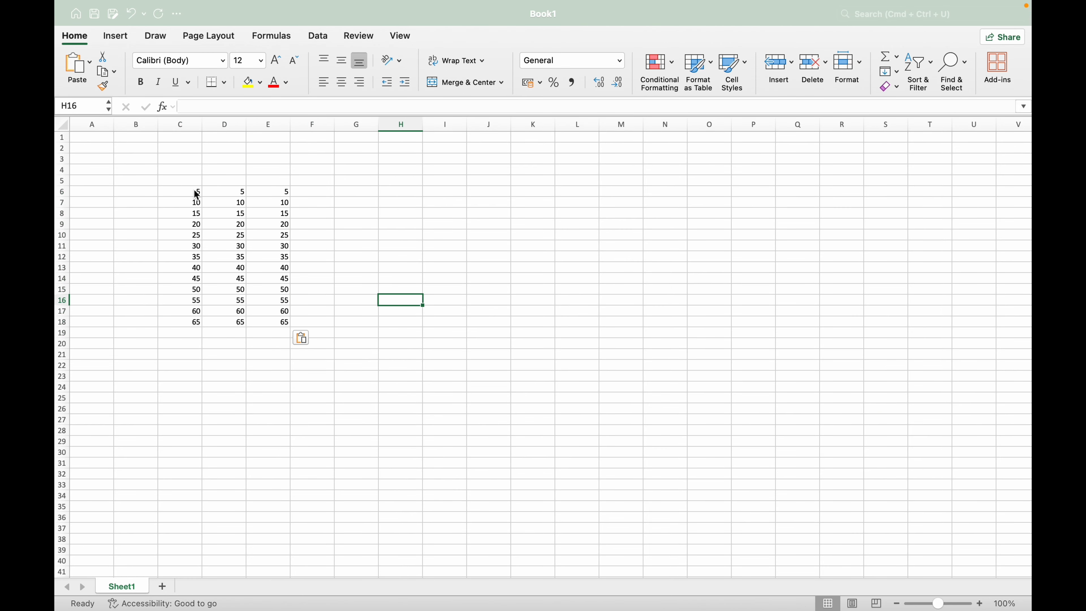
pyautogui.moveTo(196, 195); pyautogui.dragTo(291, 324)
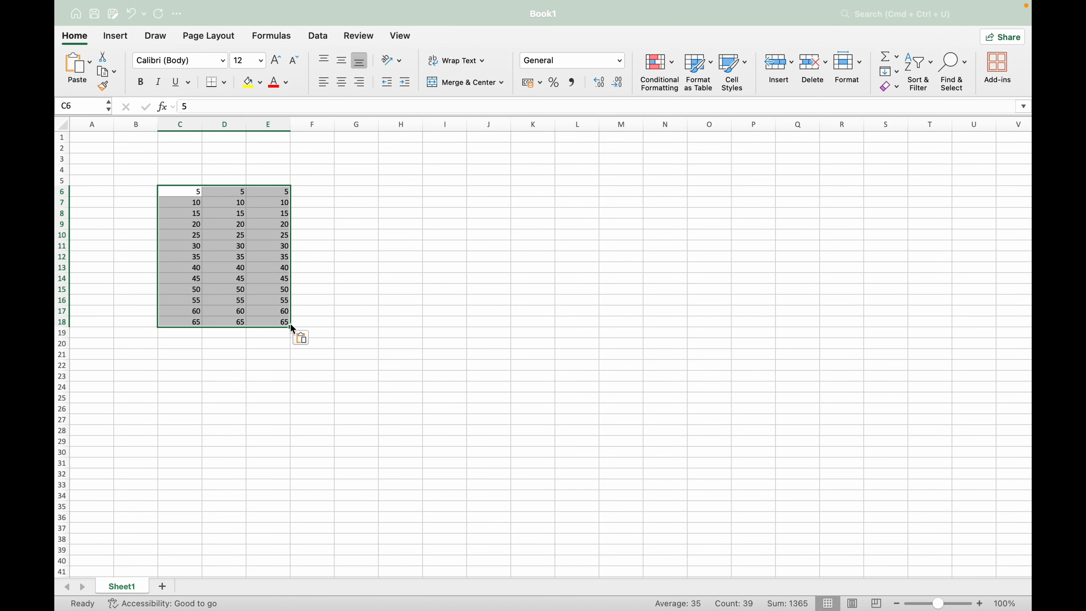
pyautogui.click(341, 326)
# Total all three number columns in C20 with the formula =SUM(C6:E18)
pyautogui.click(190, 344)
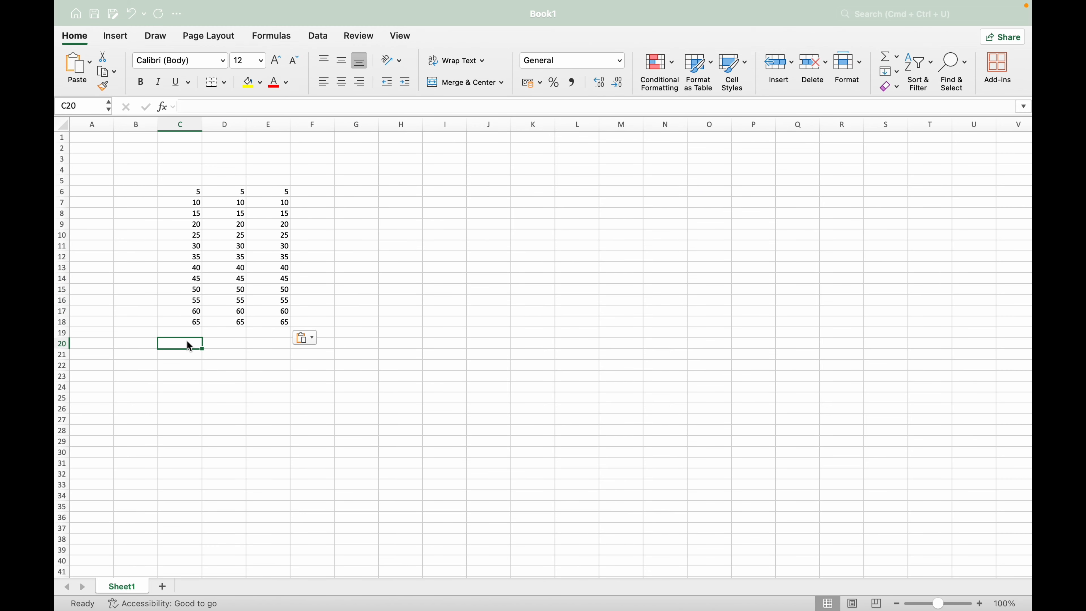
pyautogui.write('=')
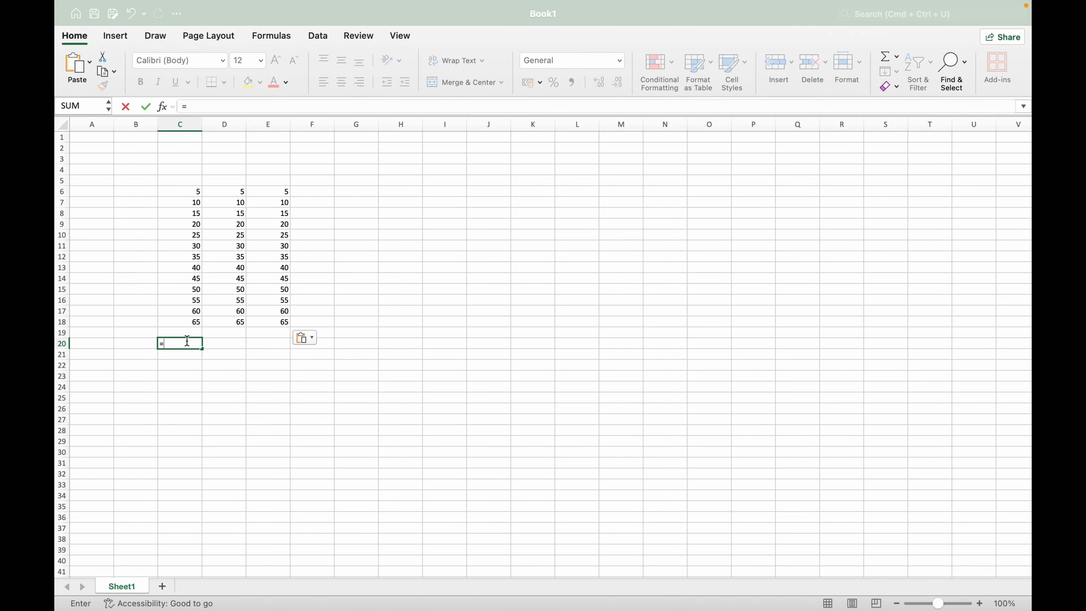
pyautogui.write('sum')
pyautogui.doubleClick(192, 369)
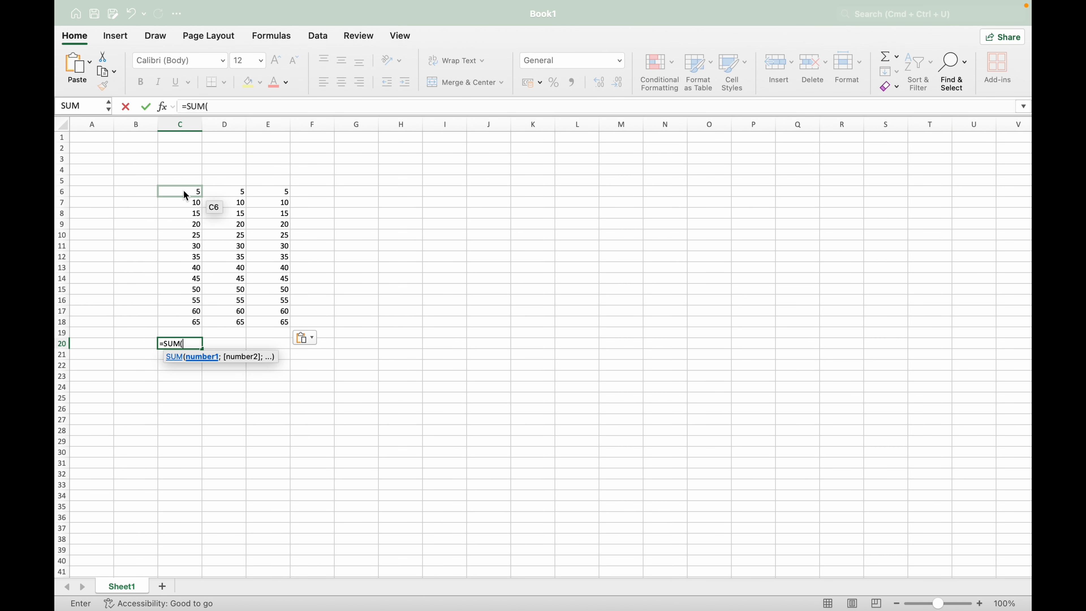
pyautogui.moveTo(185, 195); pyautogui.dragTo(277, 323)
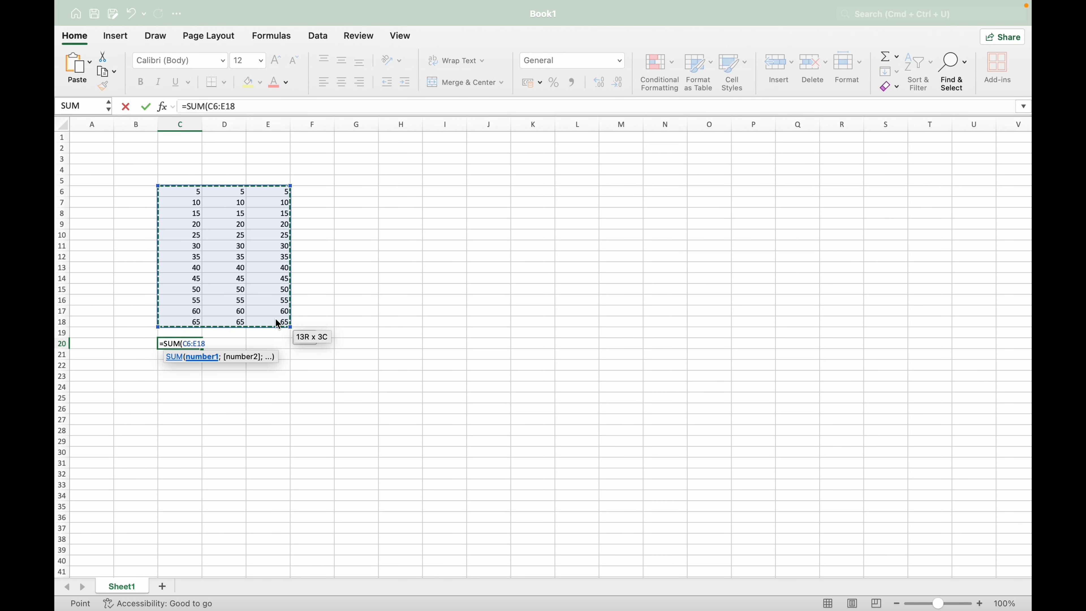
pyautogui.press('Return')
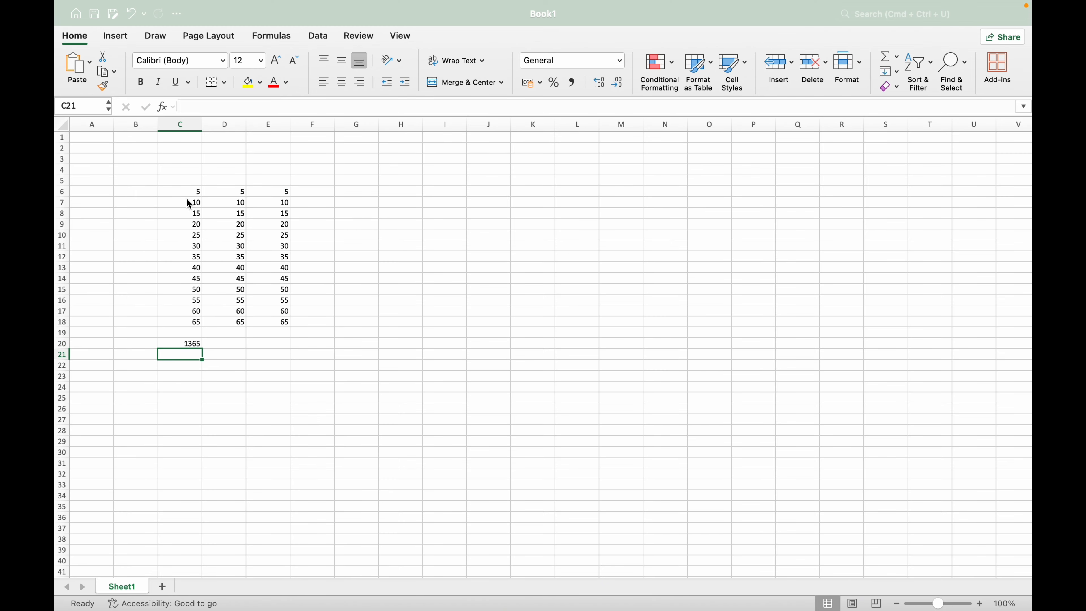
# Replace the total in C20 with =SUM(C6:C18;D6:D18;E6:E18), adding the three columns as separate ranges
pyautogui.click(191, 342)
pyautogui.press('super+z')
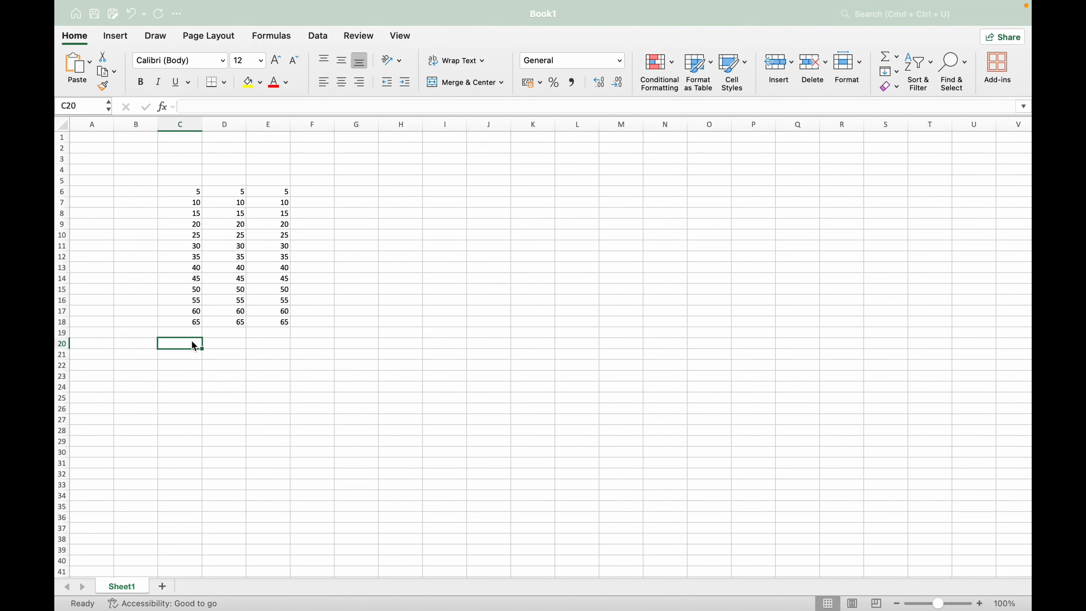
pyautogui.write('=')
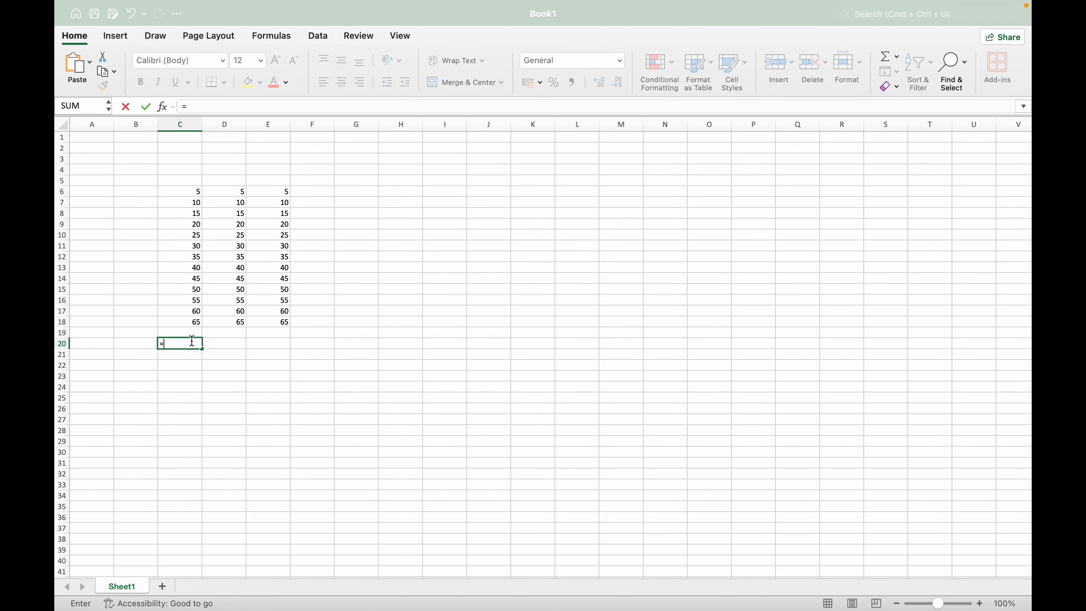
pyautogui.write('sum')
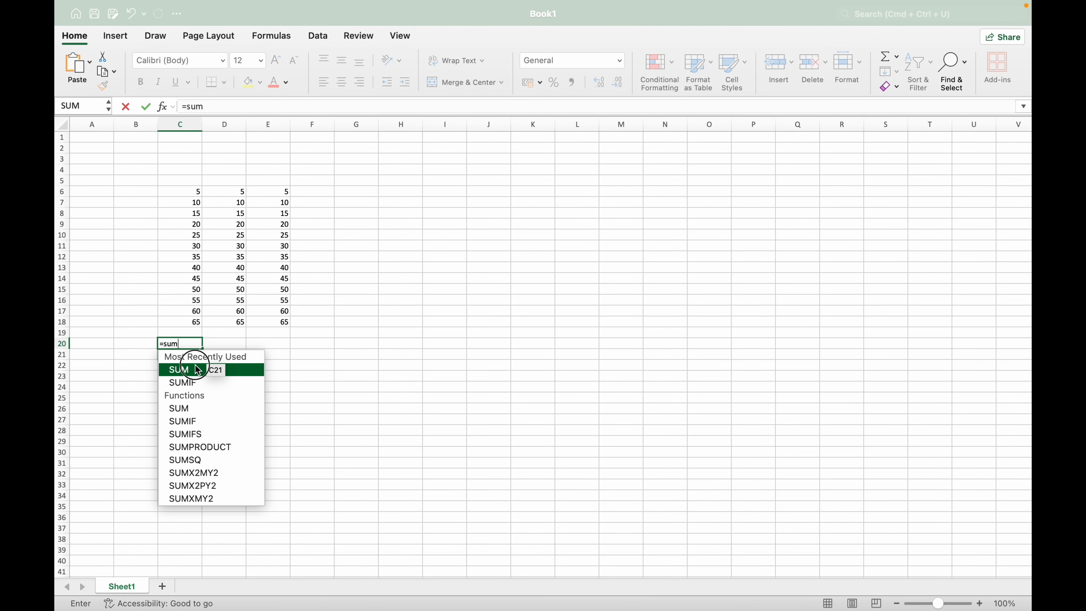
pyautogui.click(197, 369)
pyautogui.moveTo(197, 192); pyautogui.dragTo(194, 324)
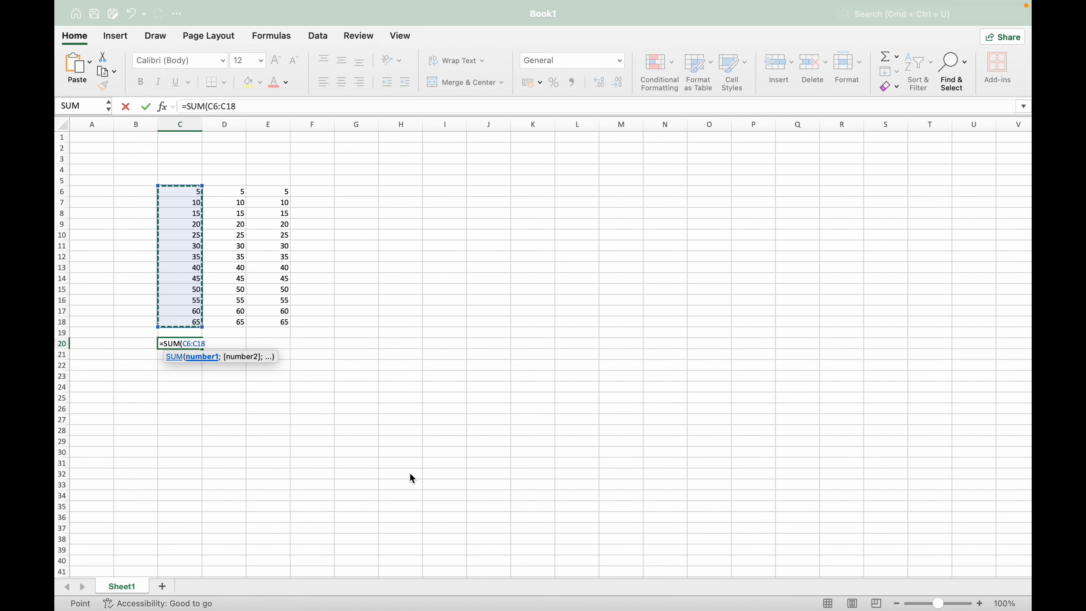
pyautogui.write(':')
pyautogui.press('BackSpace')
pyautogui.write(';')
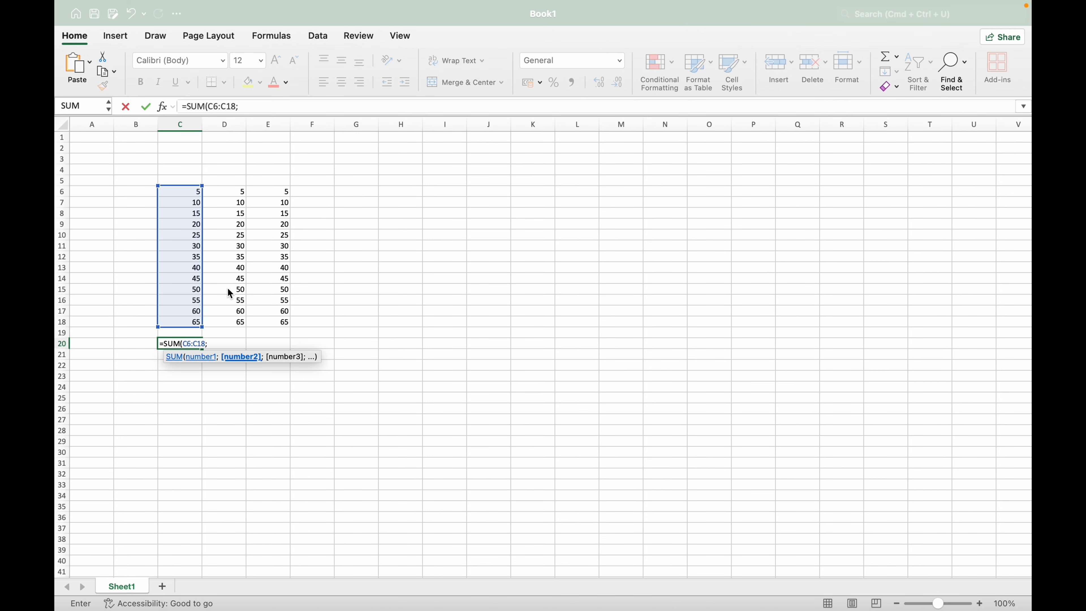
pyautogui.moveTo(227, 196); pyautogui.dragTo(240, 324)
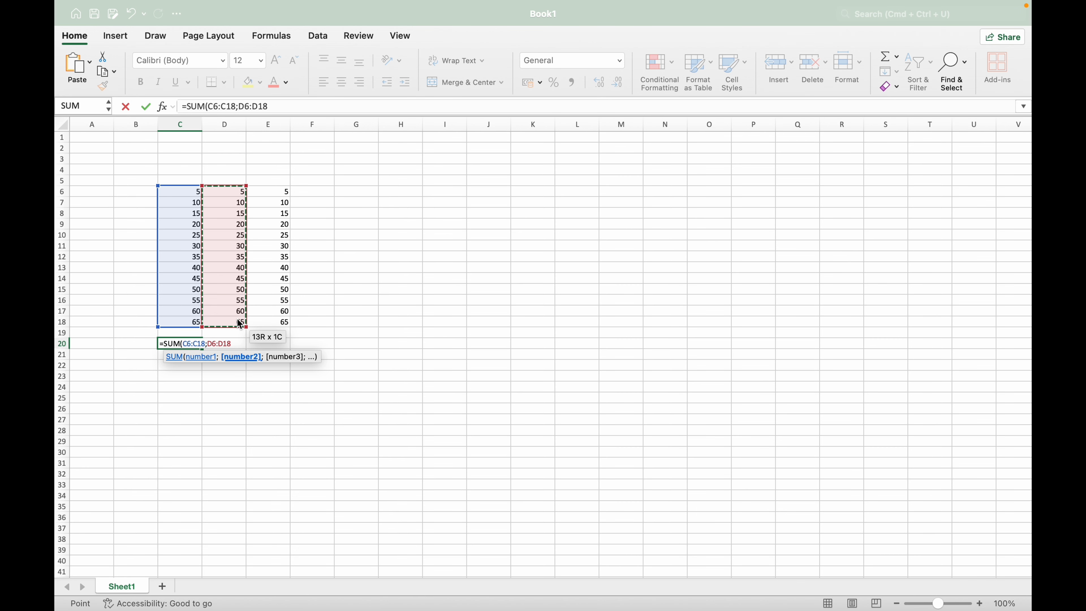
pyautogui.write(';')
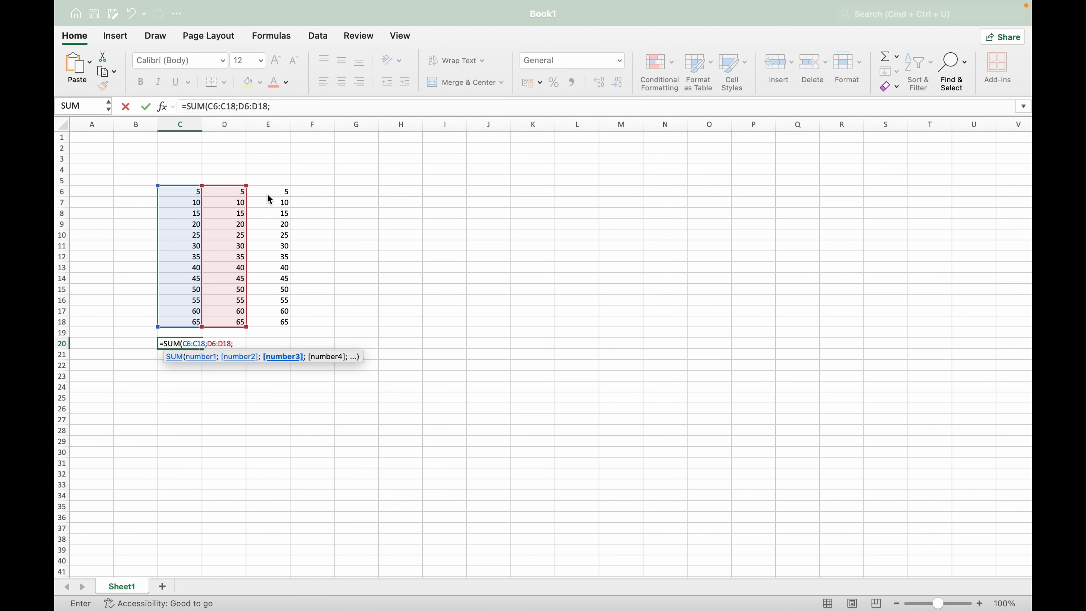
pyautogui.moveTo(267, 199); pyautogui.dragTo(283, 326)
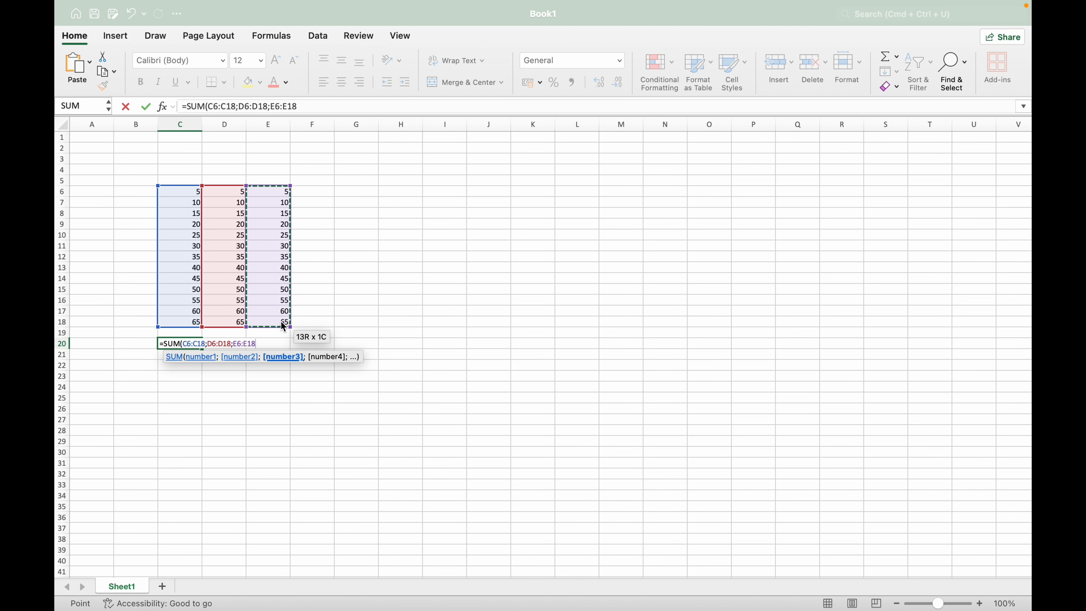
pyautogui.press('Return')
# Examine the formula in C20 and the ranges it references, leaving it unedited
pyautogui.click(187, 342)
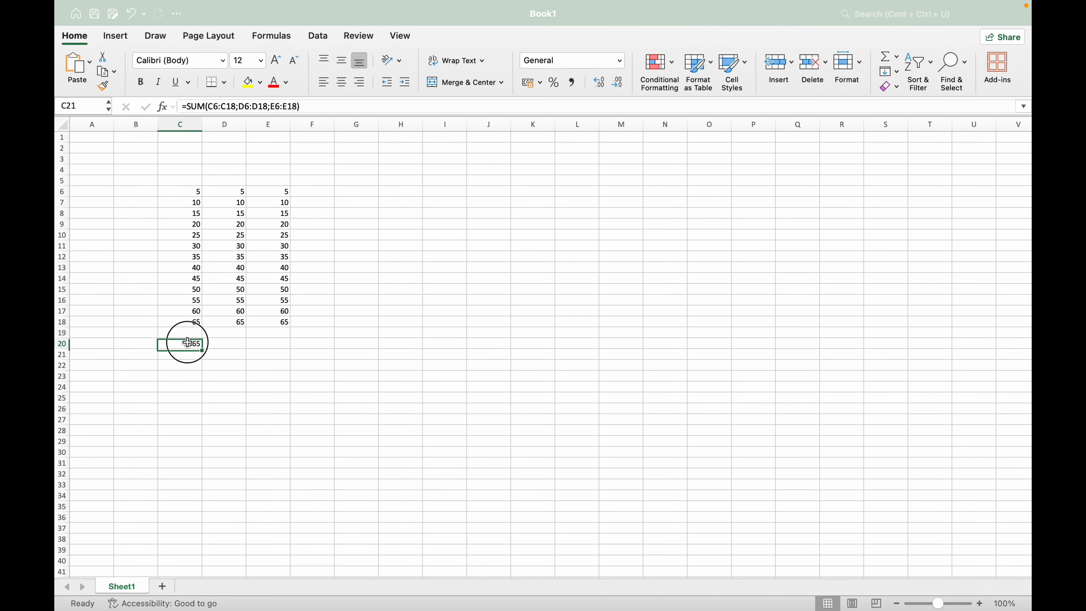
pyautogui.doubleClick(187, 342)
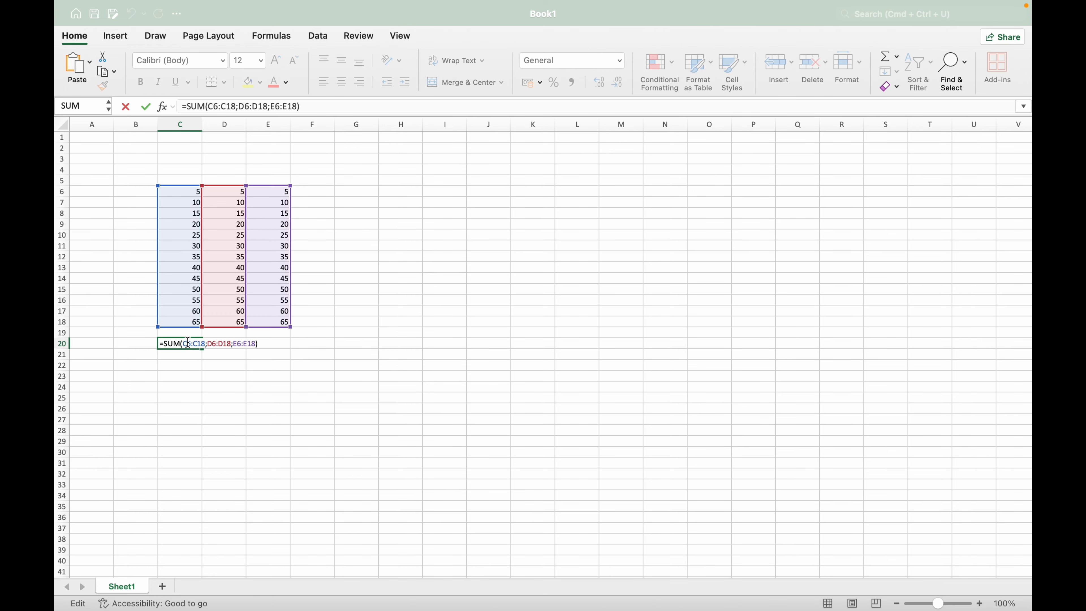
pyautogui.press('Escape')
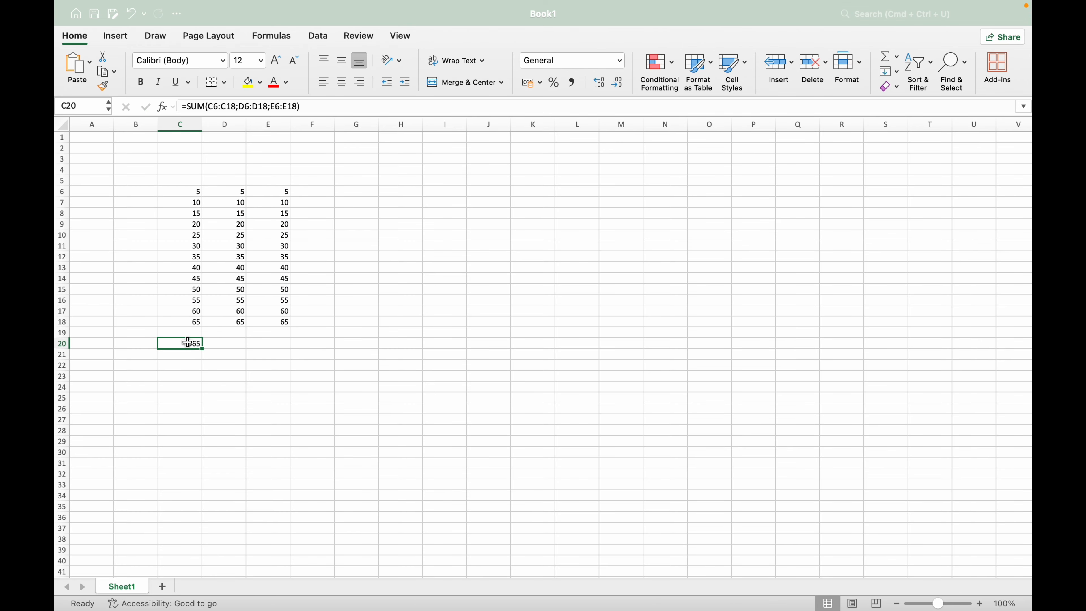
pyautogui.click(209, 387)
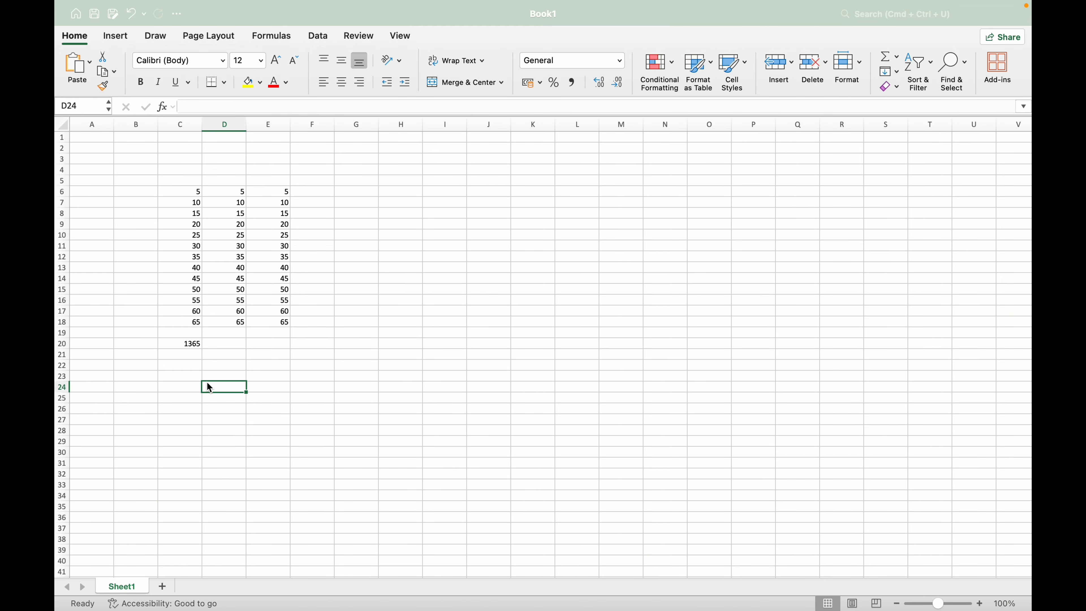
# Total the full first number column and part of the second in D21 with =SUM(C6:C18;D6:D12)
pyautogui.click(226, 354)
pyautogui.write('=')
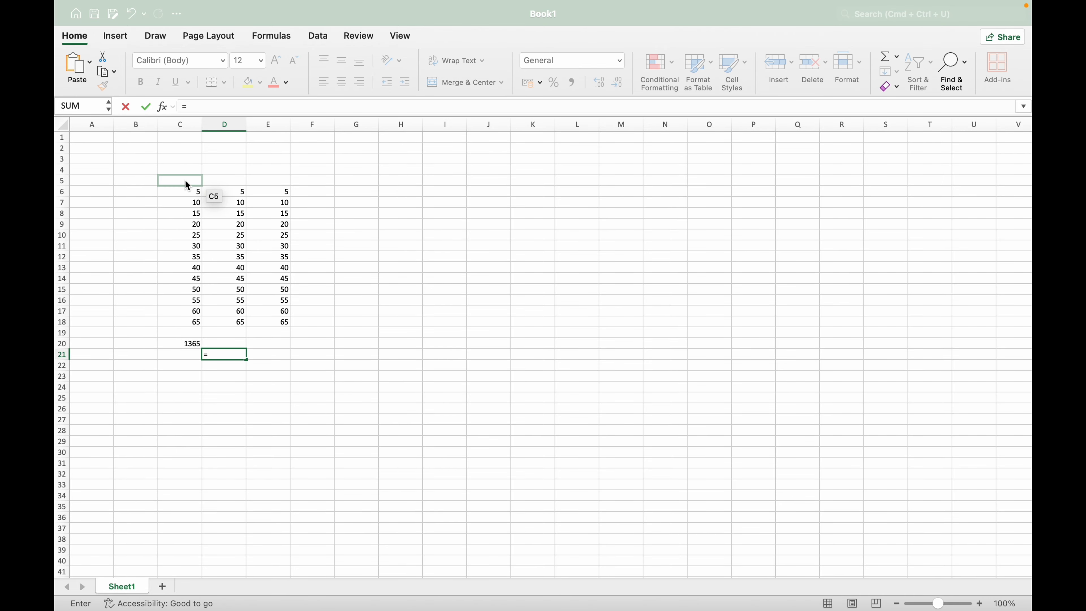
pyautogui.write('sum')
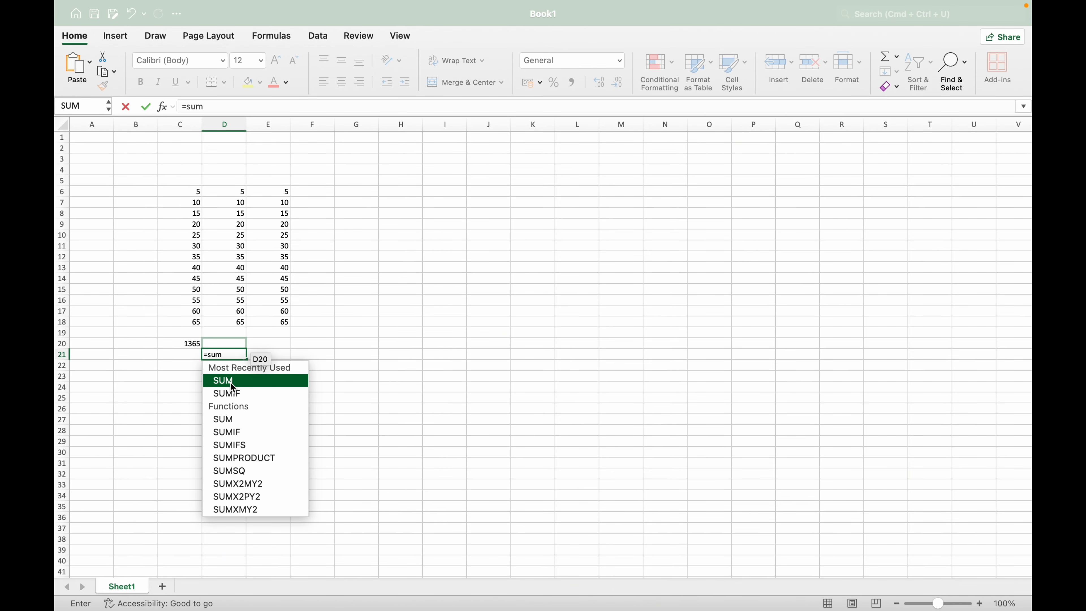
pyautogui.doubleClick(231, 382)
pyautogui.moveTo(190, 191); pyautogui.dragTo(189, 328)
pyautogui.write(';')
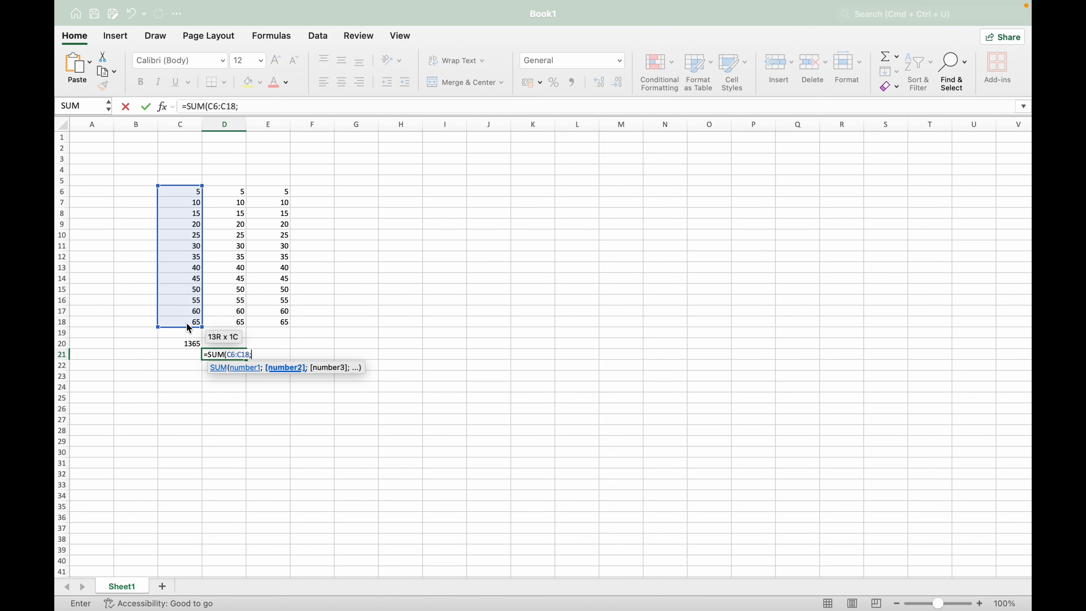
pyautogui.moveTo(234, 192); pyautogui.dragTo(232, 255)
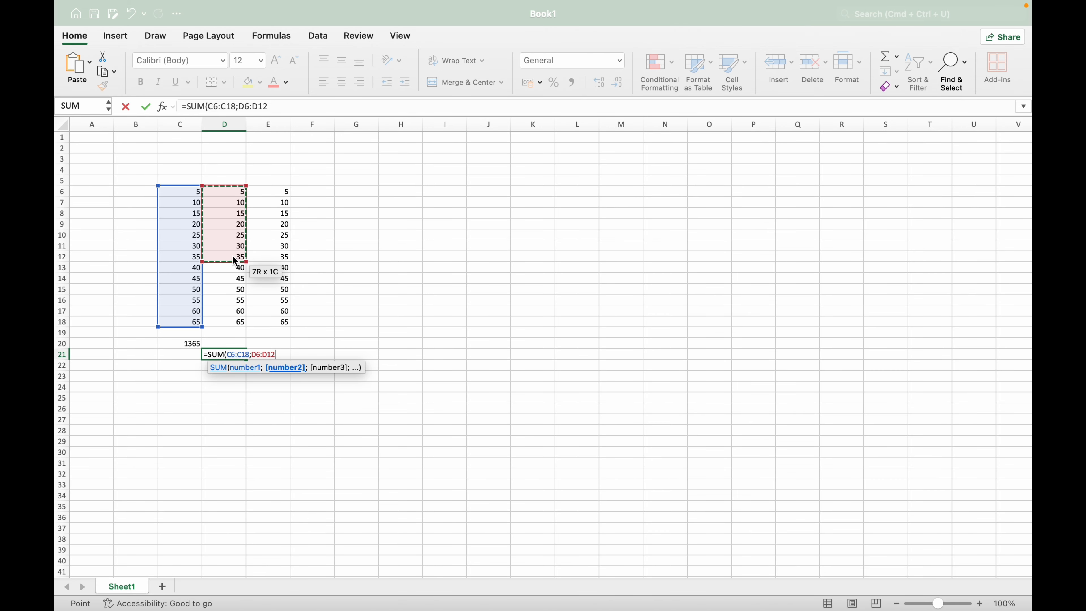
pyautogui.press('Return')
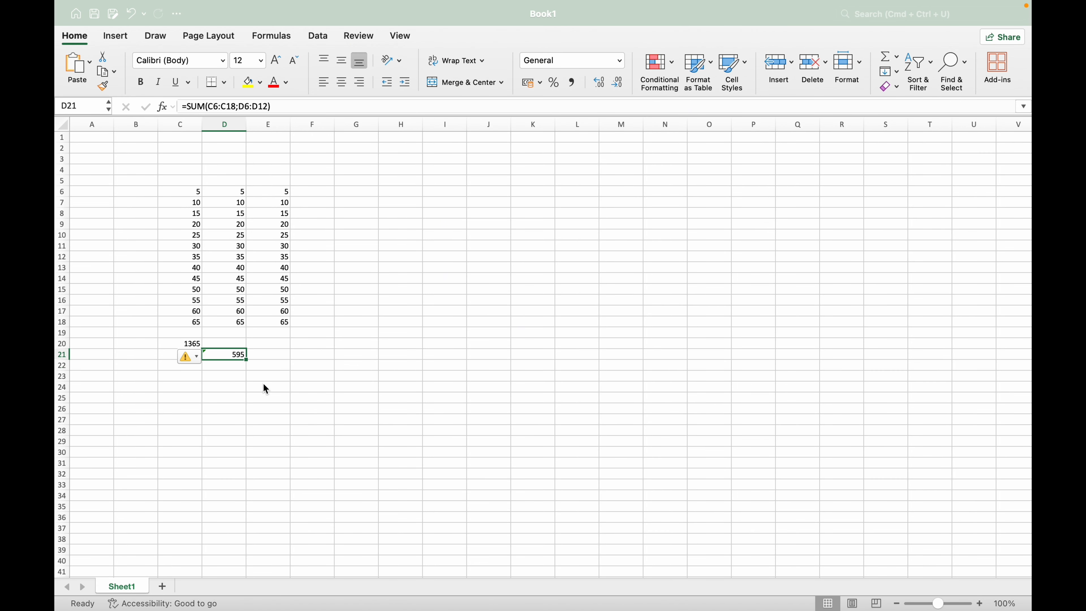
pyautogui.click(249, 376)
pyautogui.click(252, 363)
pyautogui.press('super+f')
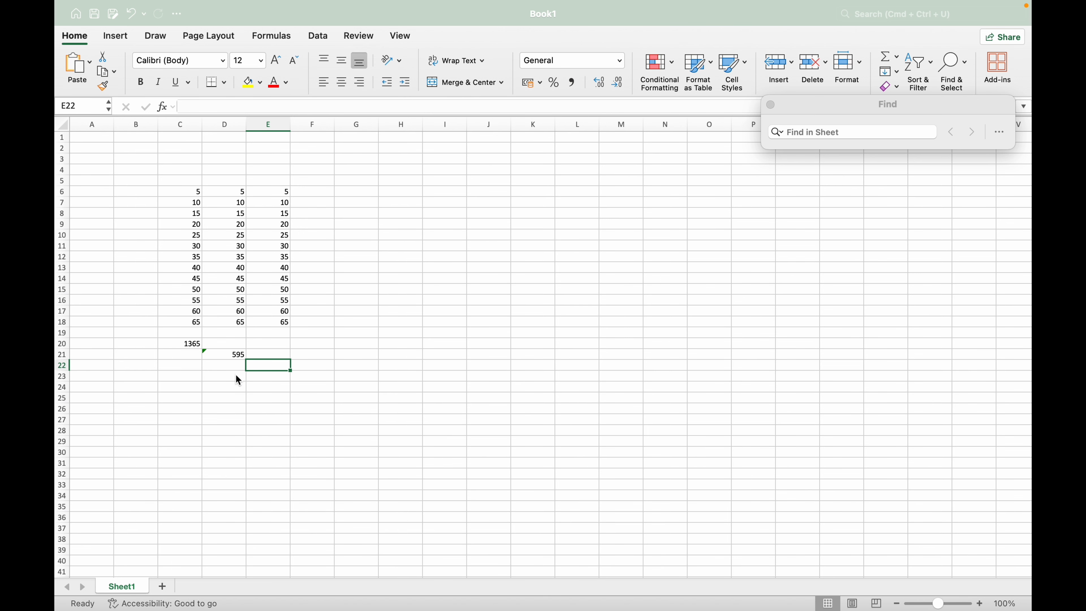
pyautogui.click(477, 357)
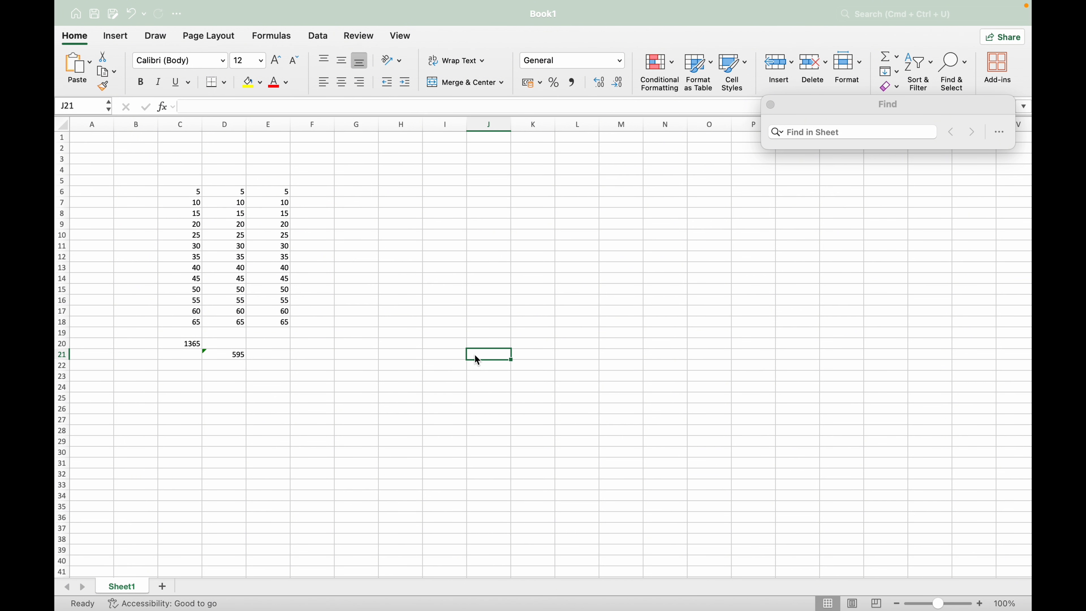
pyautogui.click(771, 104)
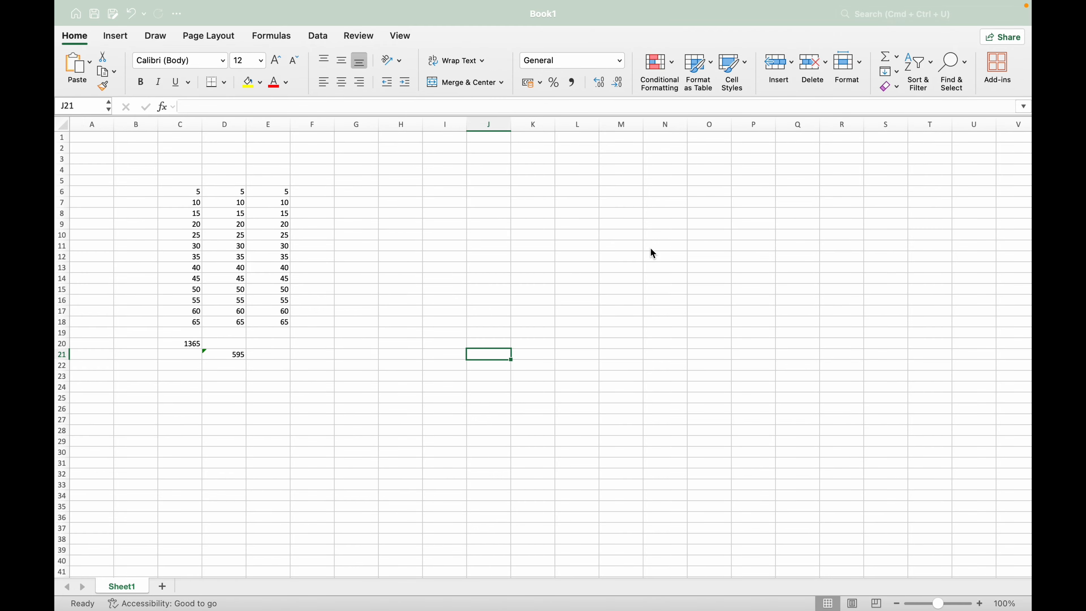
pyautogui.write('=sum')
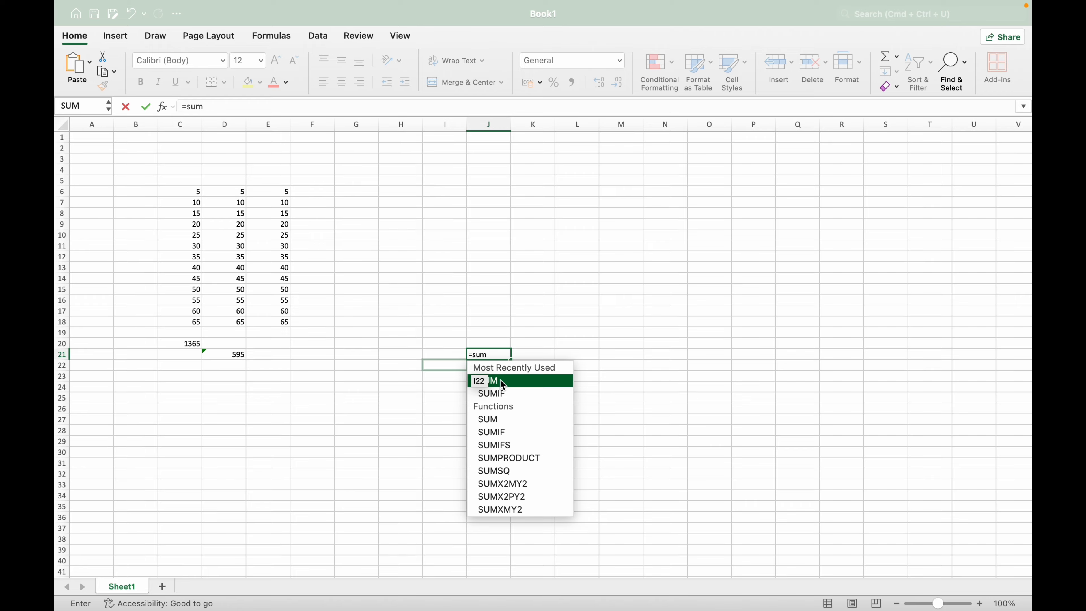
pyautogui.click(501, 380)
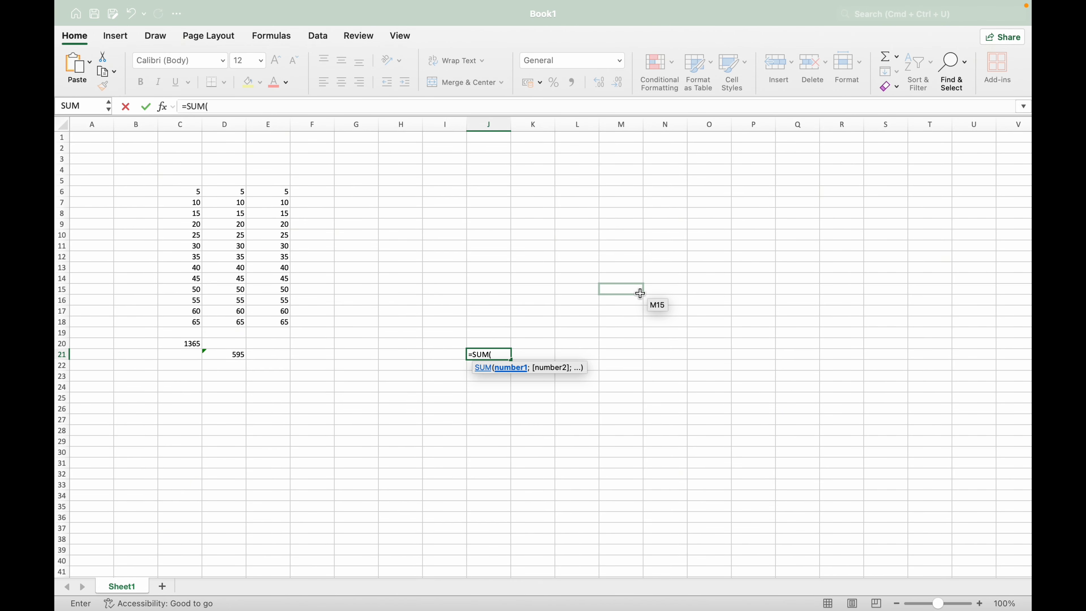
pyautogui.click(639, 293)
pyautogui.click(560, 242)
pyautogui.click(496, 383)
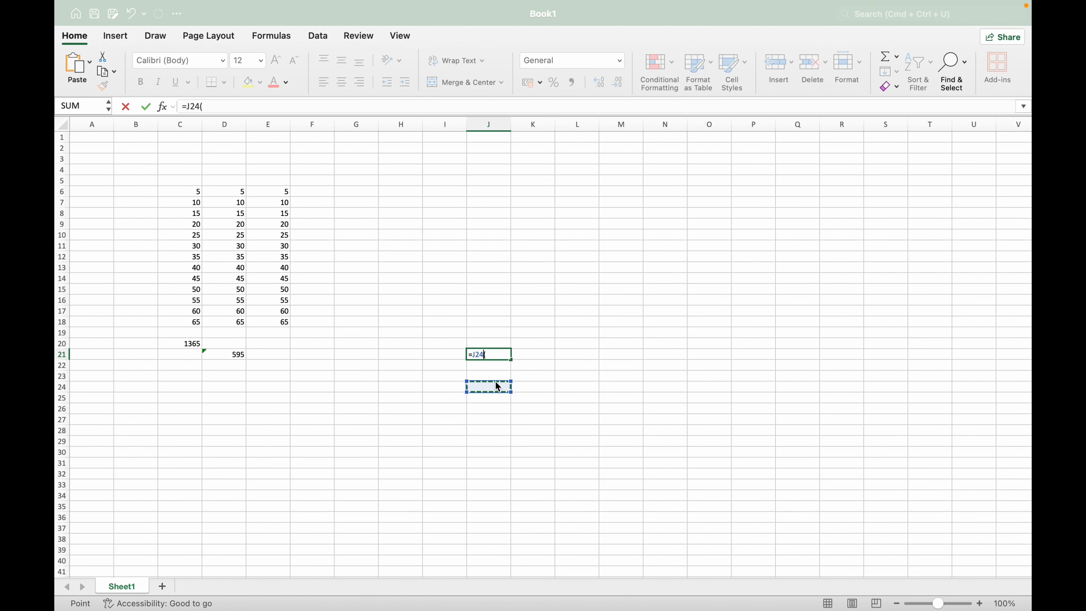
pyautogui.press('Escape')
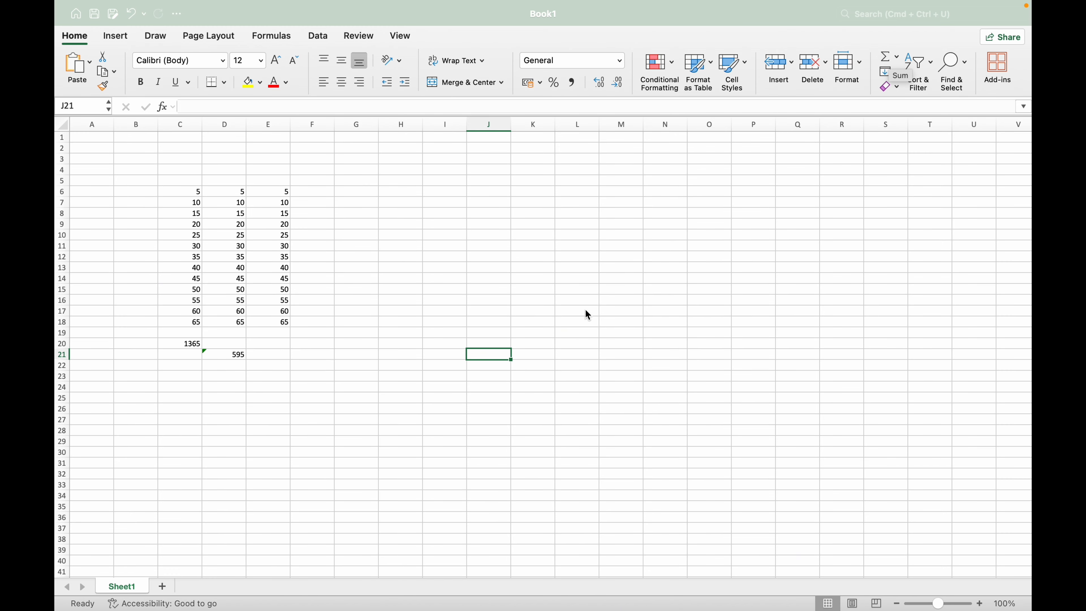
pyautogui.click(567, 345)
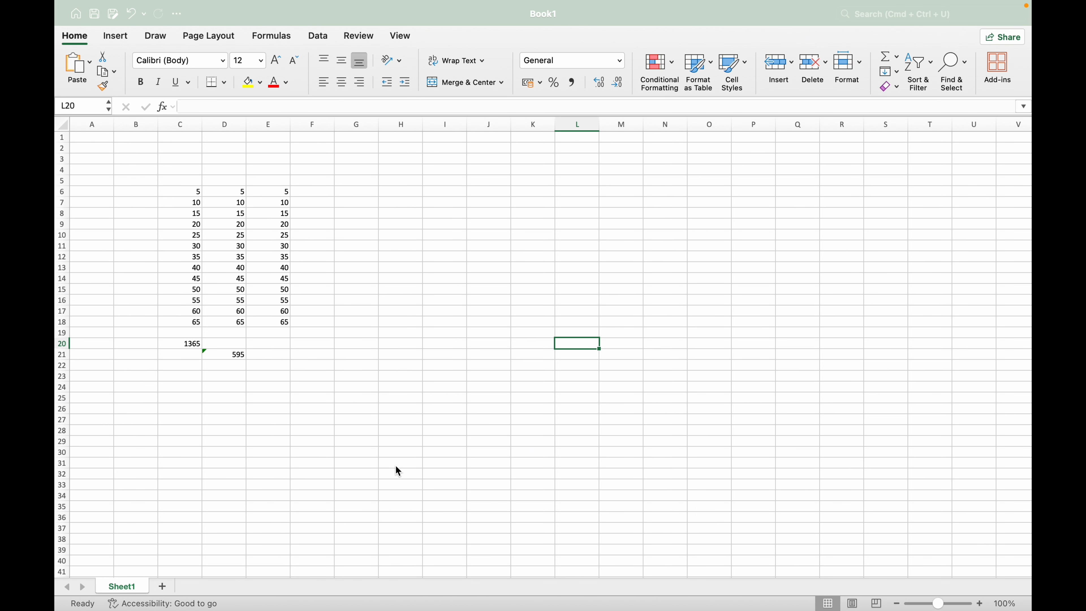
pyautogui.click(410, 368)
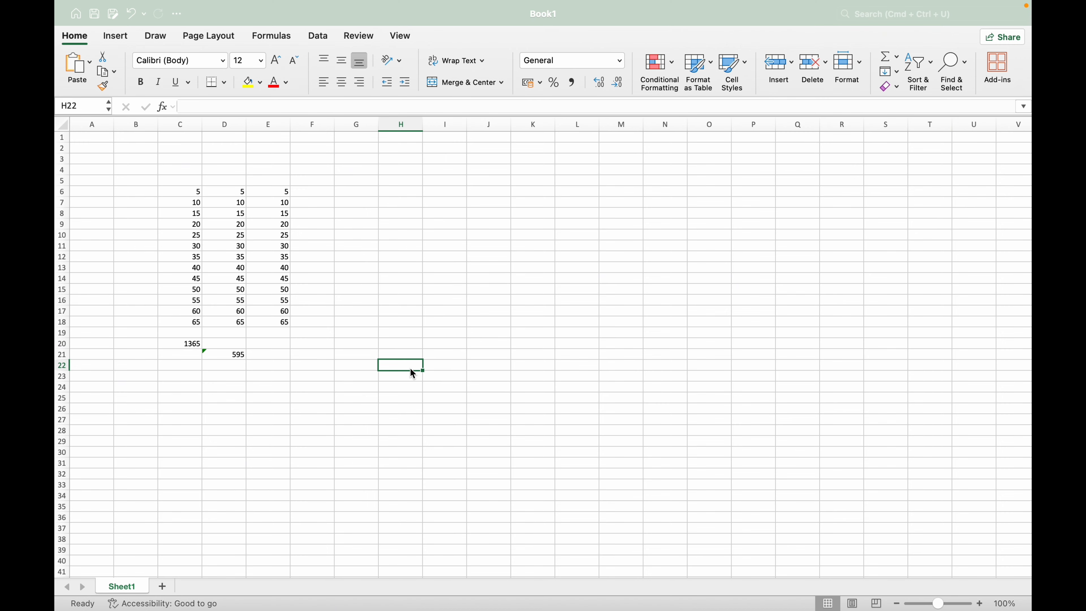
pyautogui.moveTo(804, 6)
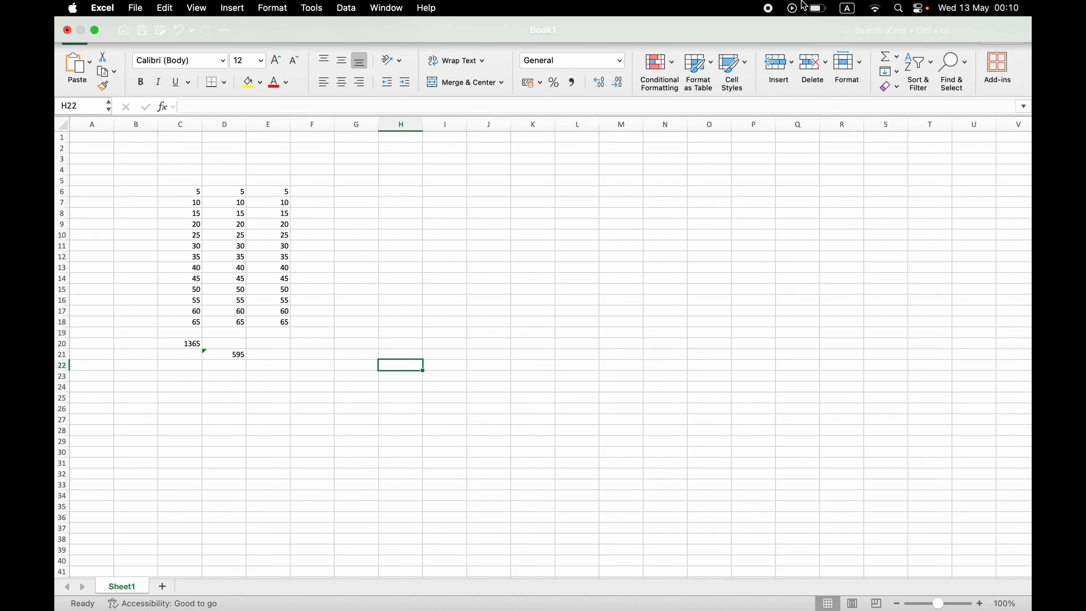